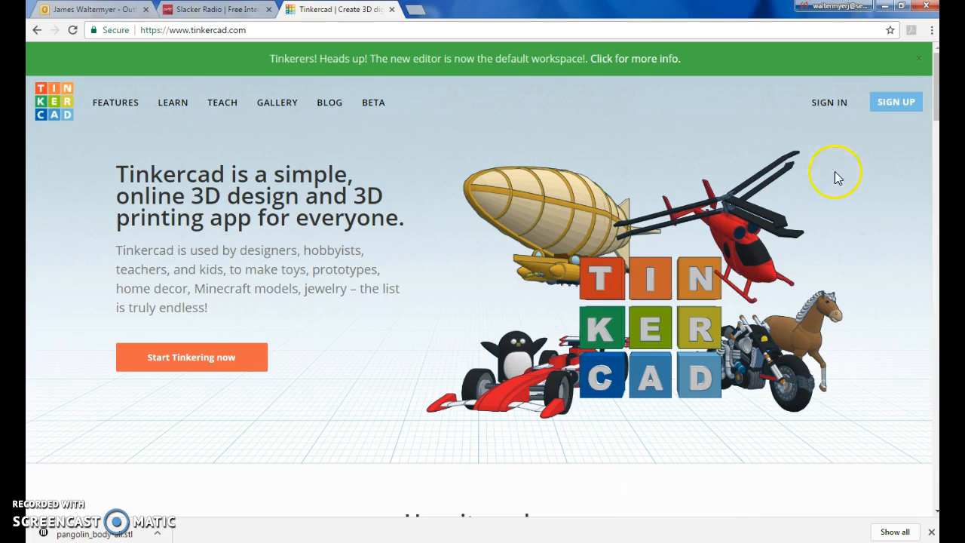
# - Sign in to the Tinkercad account from the home page
pyautogui.click(813, 103)
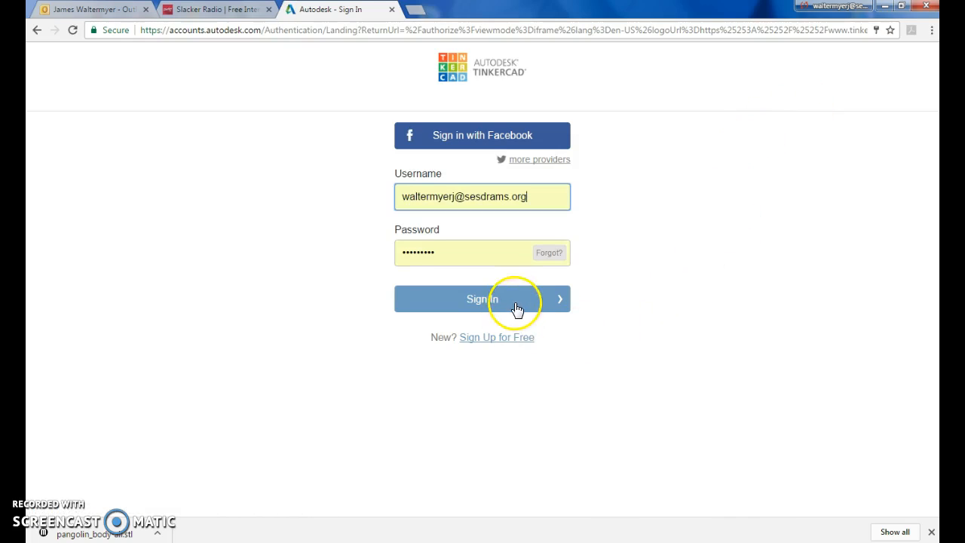
pyautogui.click(519, 304)
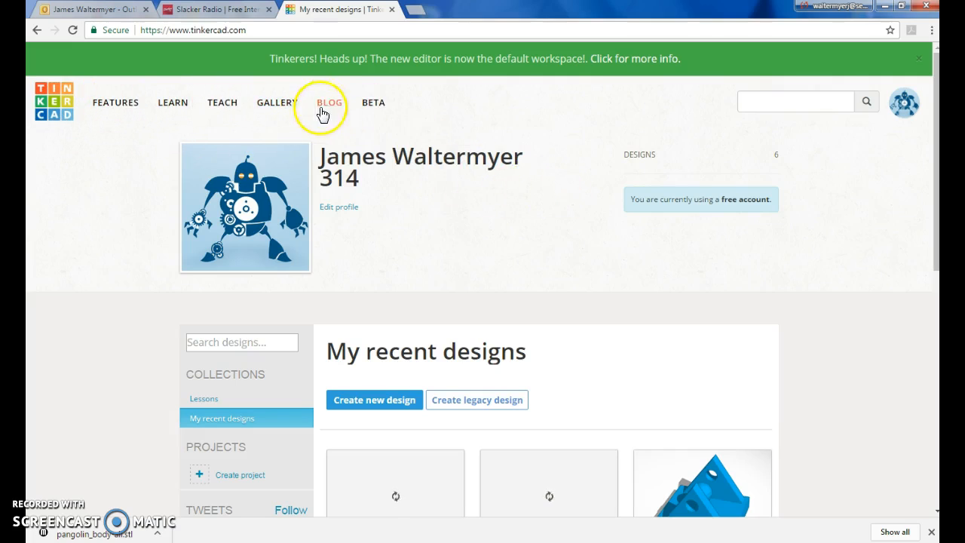
# - Open the Learn section and browse all the Basic Skills lessons
pyautogui.click(176, 107)
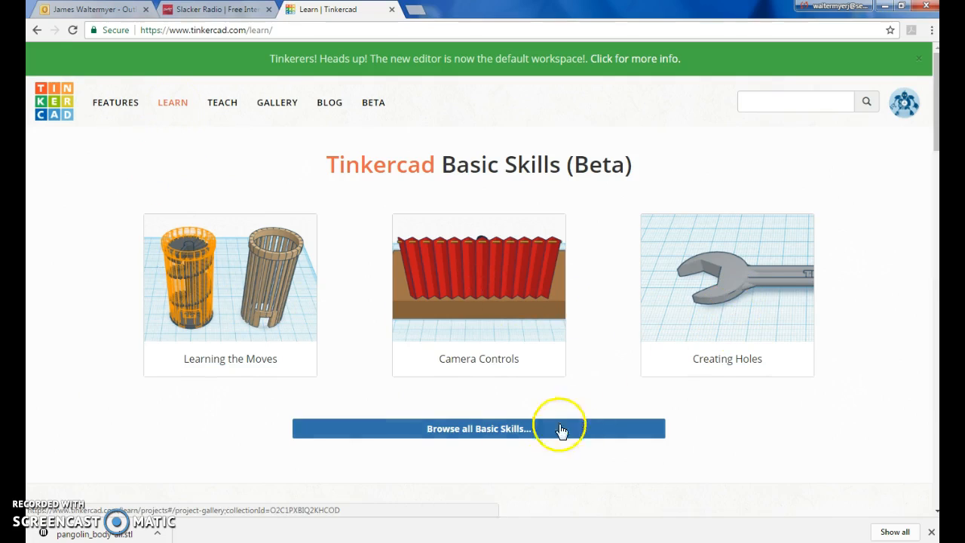
pyautogui.click(455, 430)
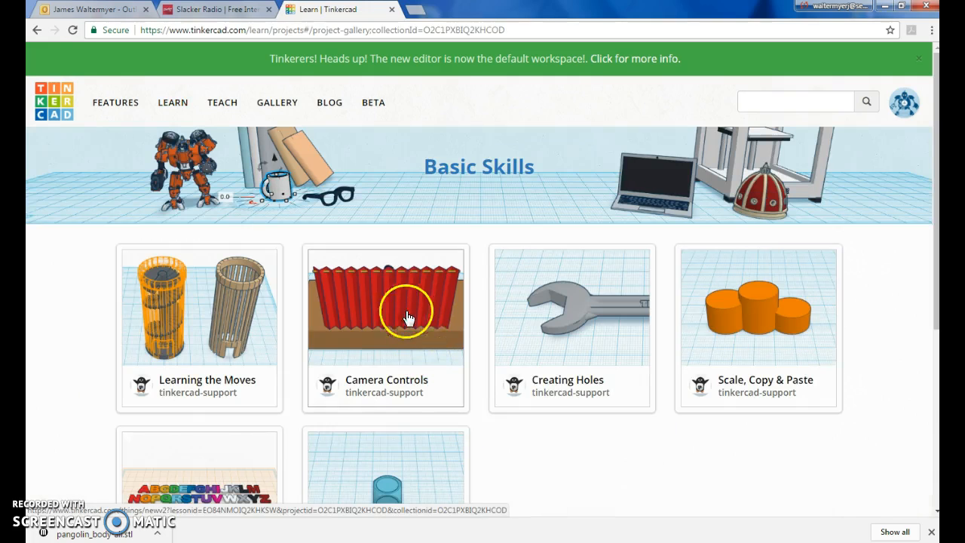
pyautogui.scroll(-2, 485, 355)
pyautogui.scroll(-2, 498, 353)
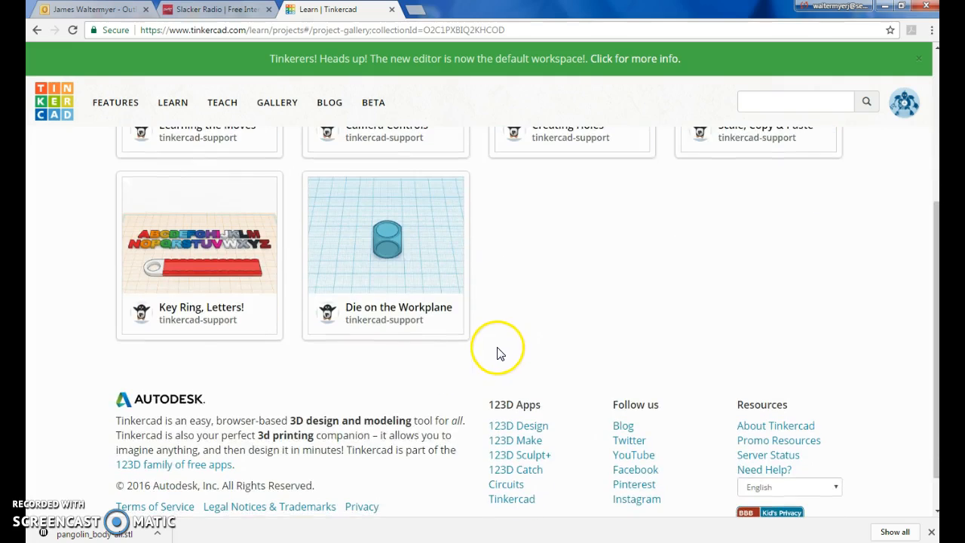
pyautogui.scroll(-1, 460, 340)
pyautogui.scroll(3, 470, 340)
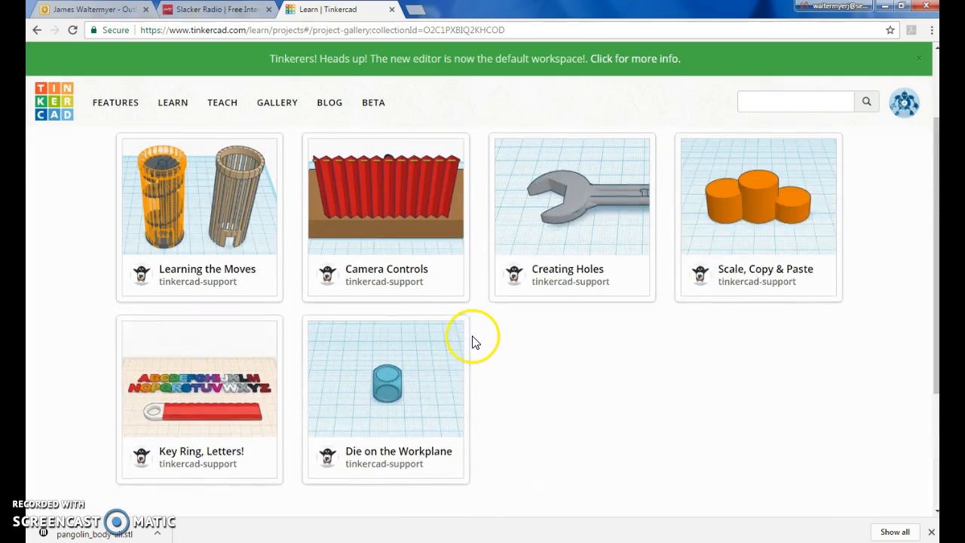
pyautogui.scroll(1, 468, 332)
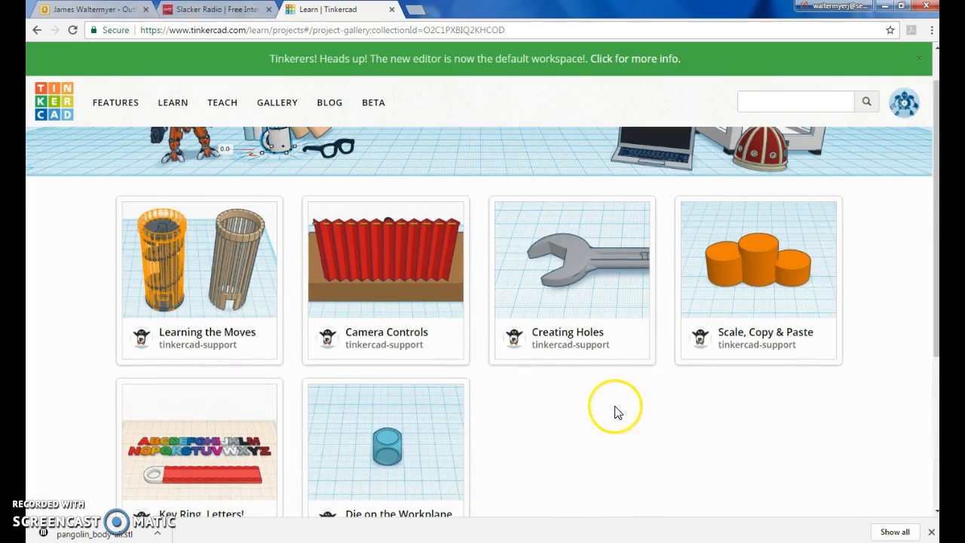
pyautogui.scroll(1, 614, 411)
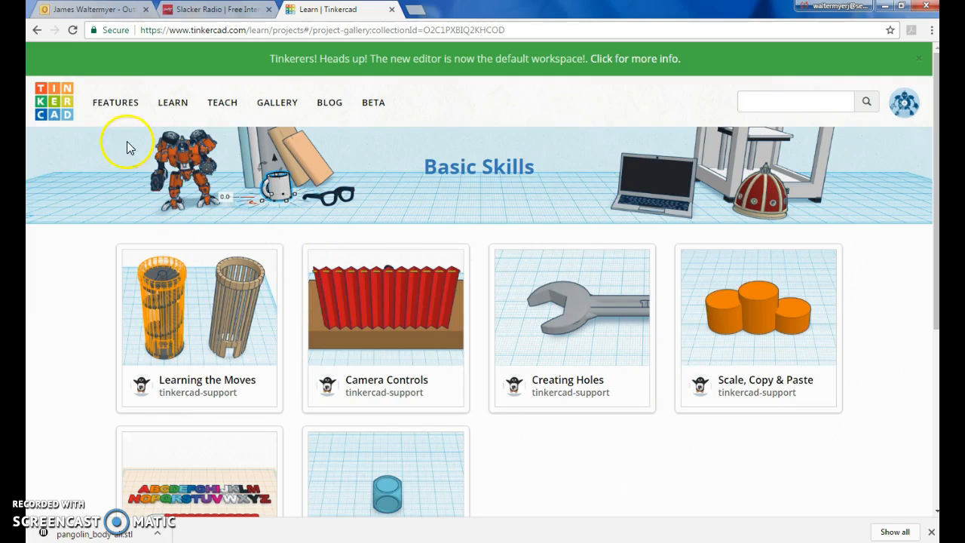
# - Return to the recent designs dashboard and create a new design
pyautogui.click(70, 108)
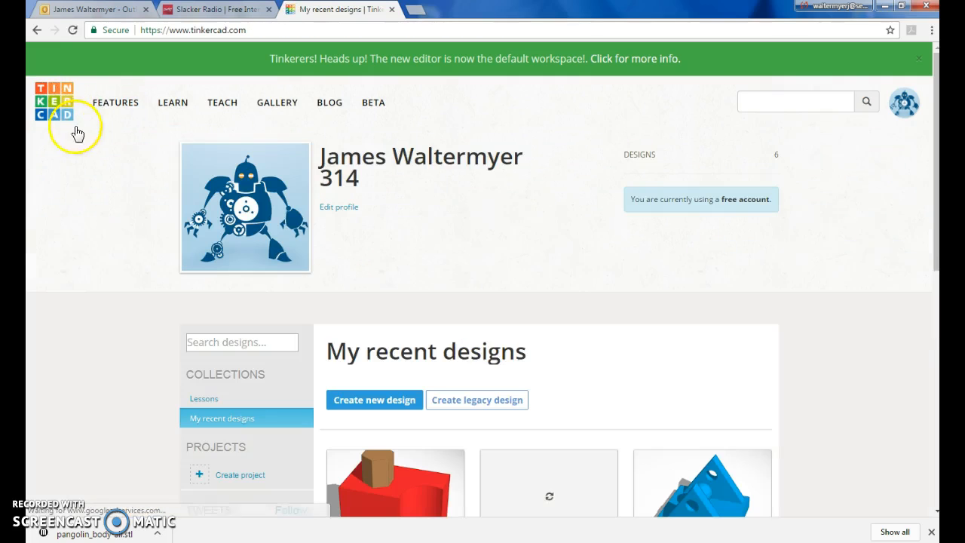
pyautogui.scroll(-2, 758, 280)
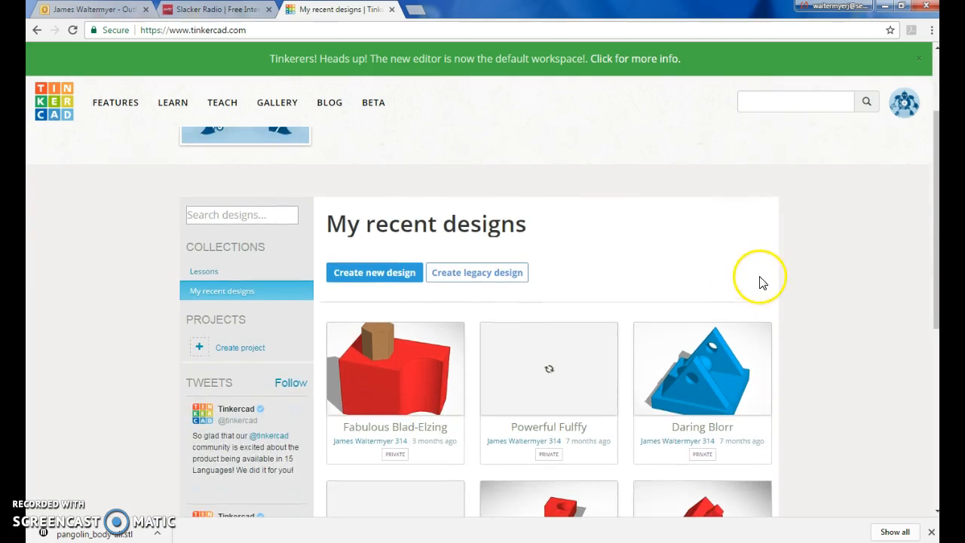
pyautogui.scroll(-1, 453, 332)
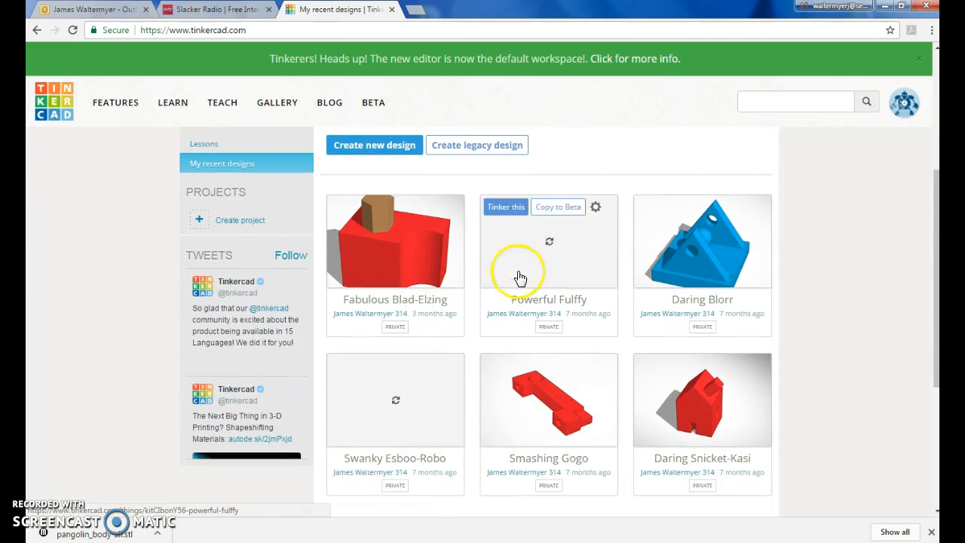
pyautogui.scroll(3, 653, 188)
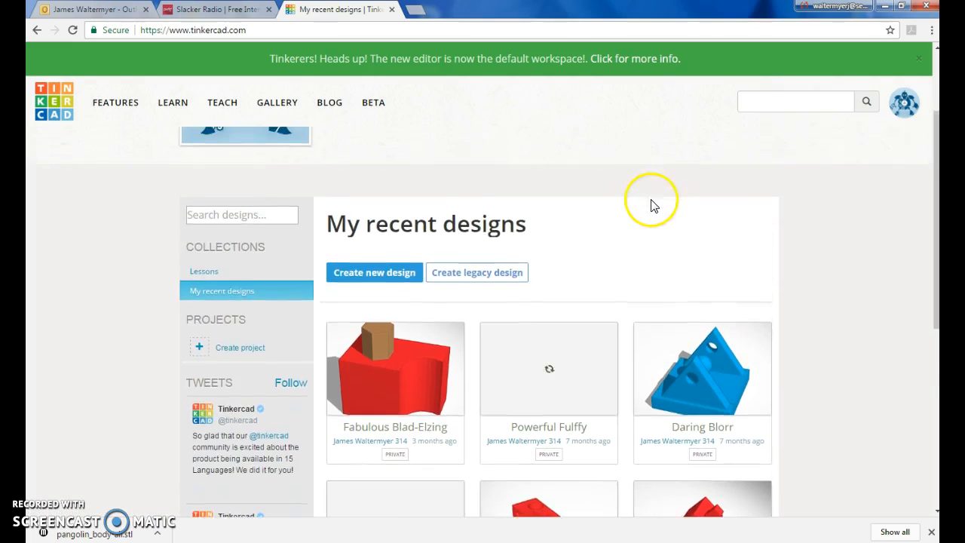
pyautogui.scroll(1, 596, 263)
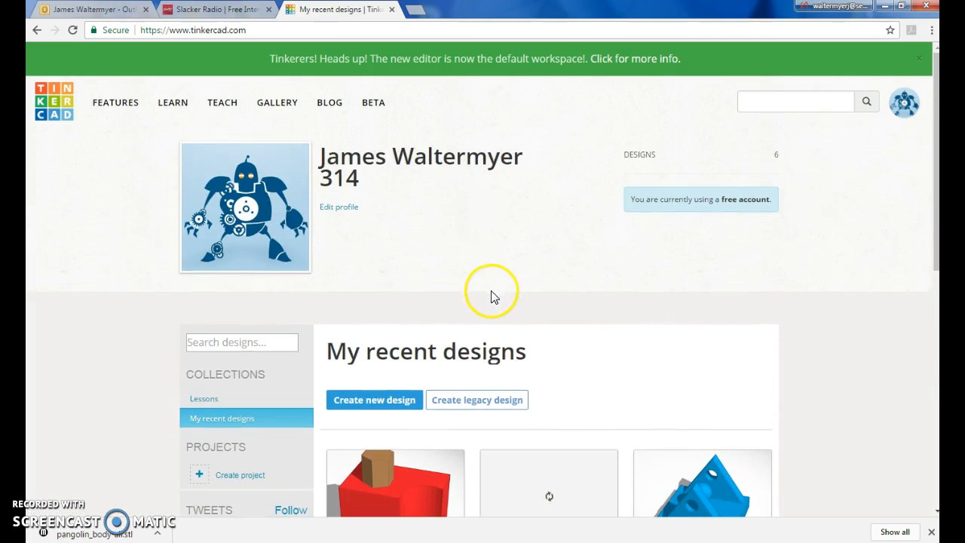
pyautogui.click(368, 406)
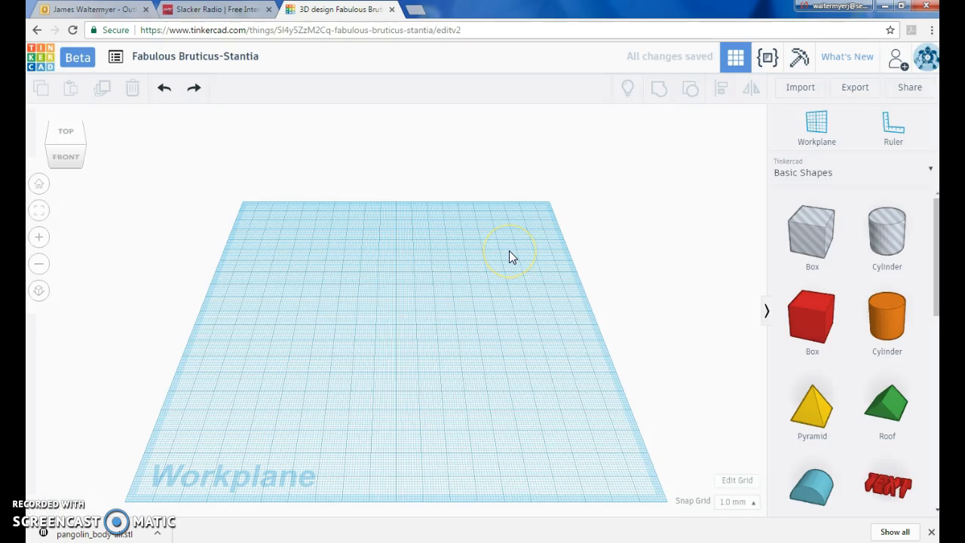
# - Explore the camera controls: orbit the workplane, pick view cube faces and corners, zoom in, and return home
pyautogui.click(212, 57)
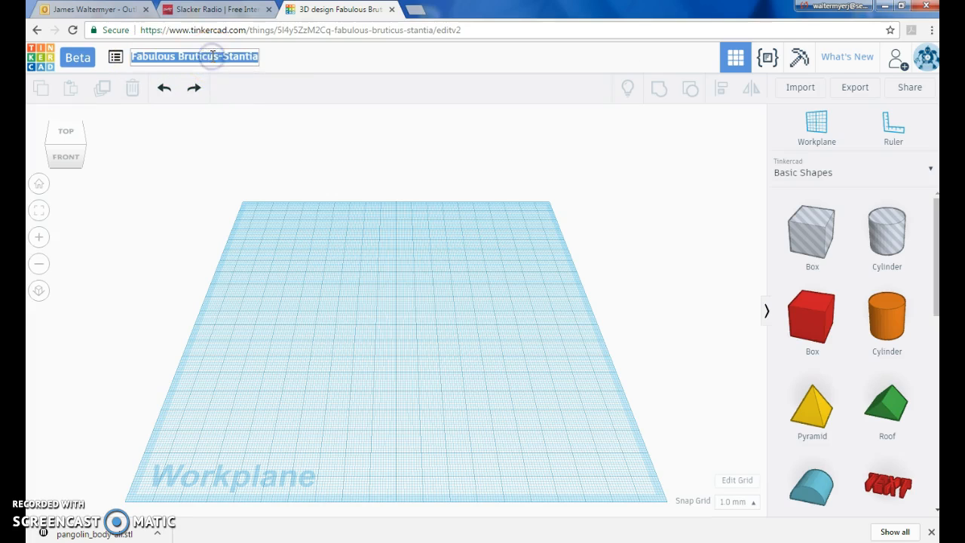
pyautogui.click(381, 139)
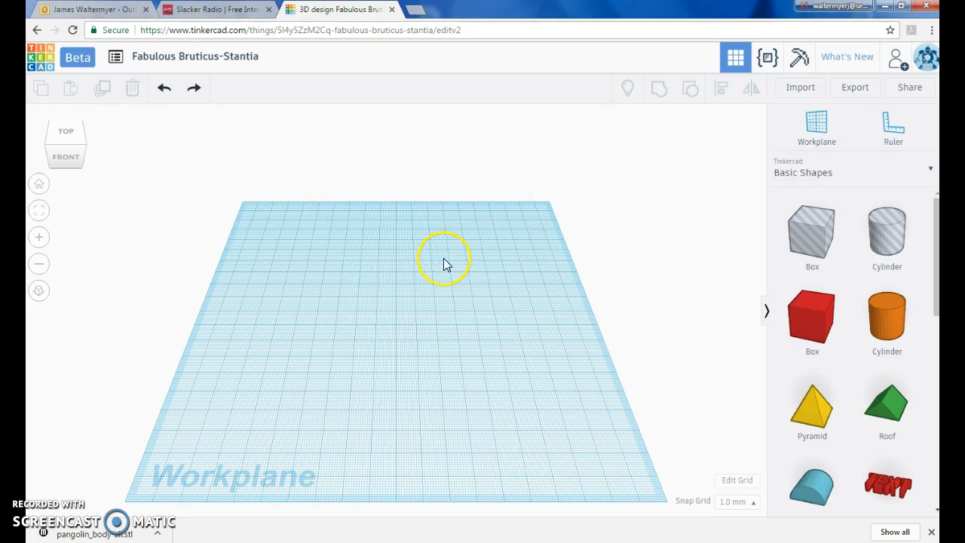
pyautogui.moveTo(443, 323); pyautogui.dragTo(433, 304, button='right')
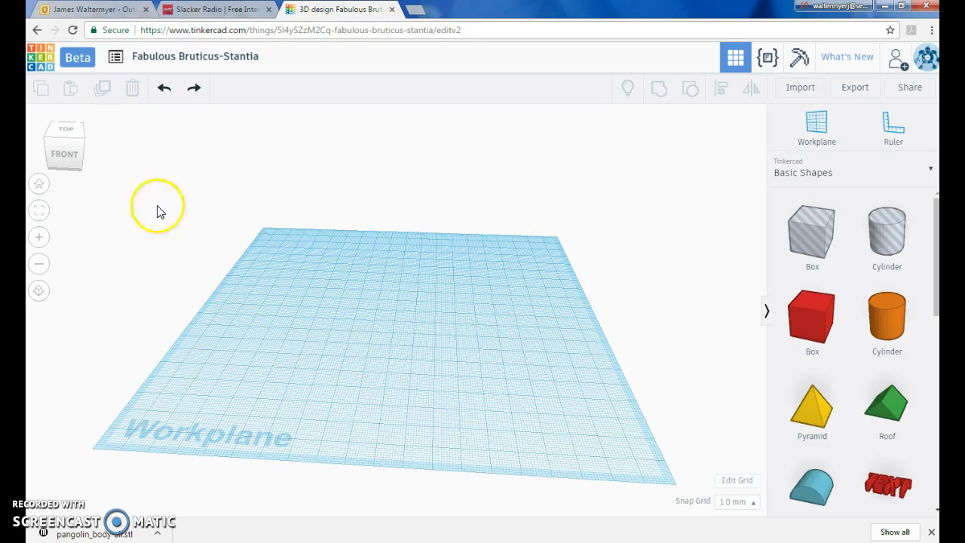
pyautogui.click(68, 151)
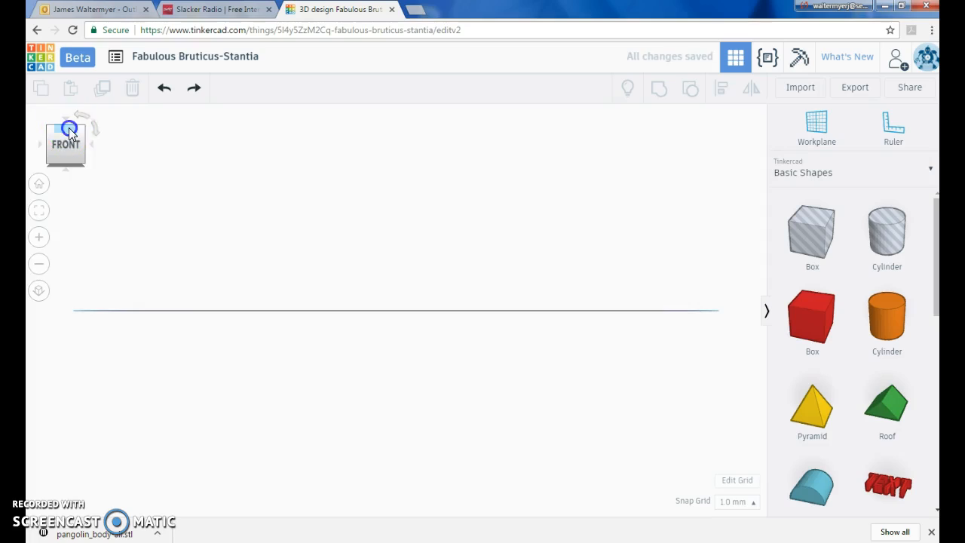
pyautogui.click(68, 128)
pyautogui.click(86, 151)
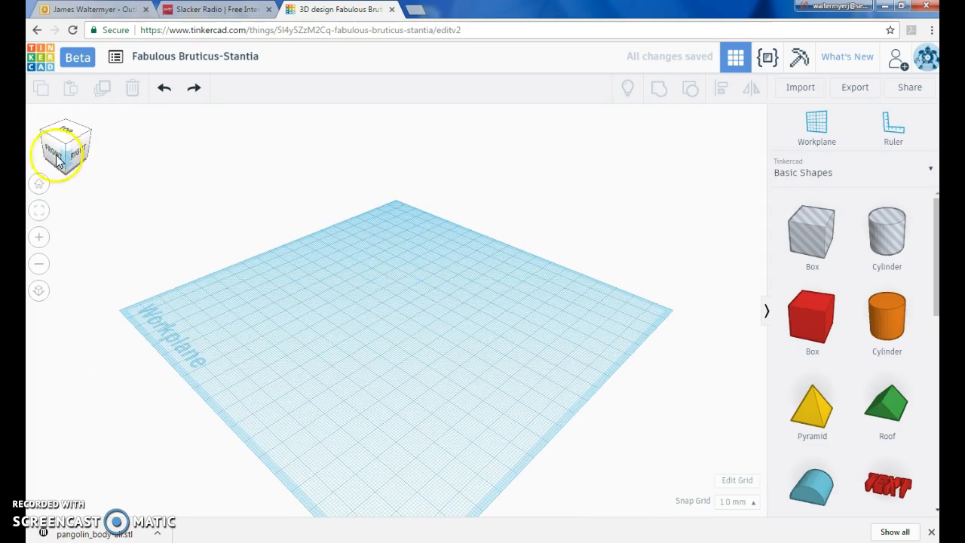
pyautogui.click(39, 237)
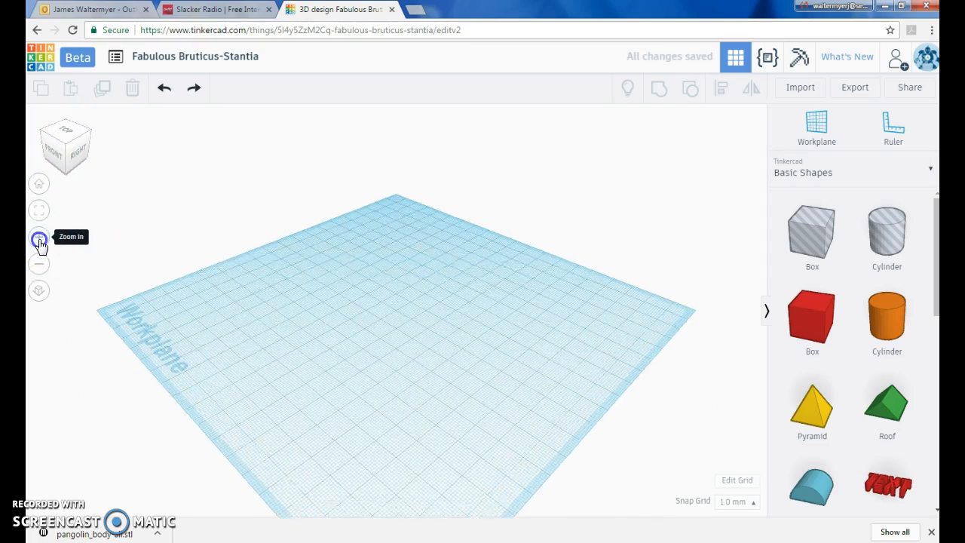
pyautogui.click(39, 184)
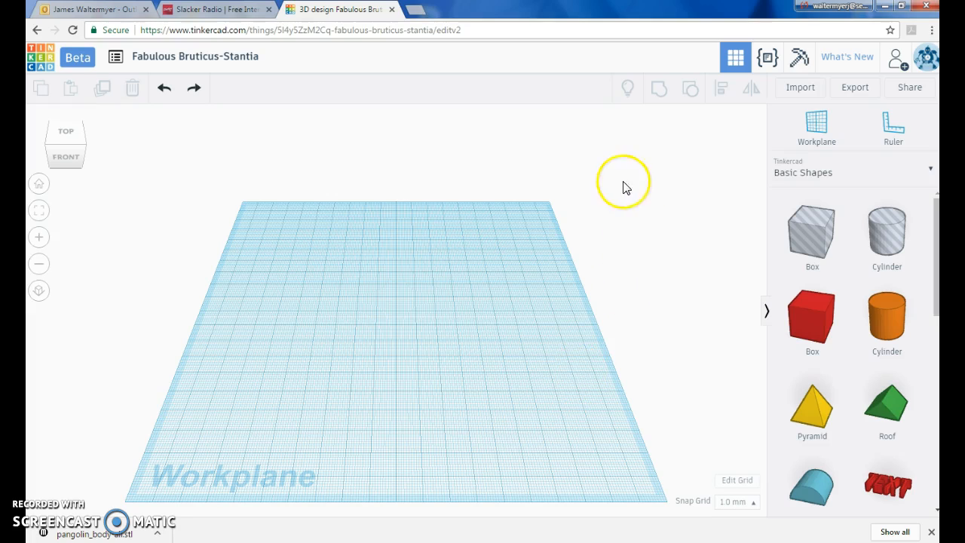
# - Place a red box on the workplane and enlarge its footprint with a corner handle
pyautogui.click(816, 328)
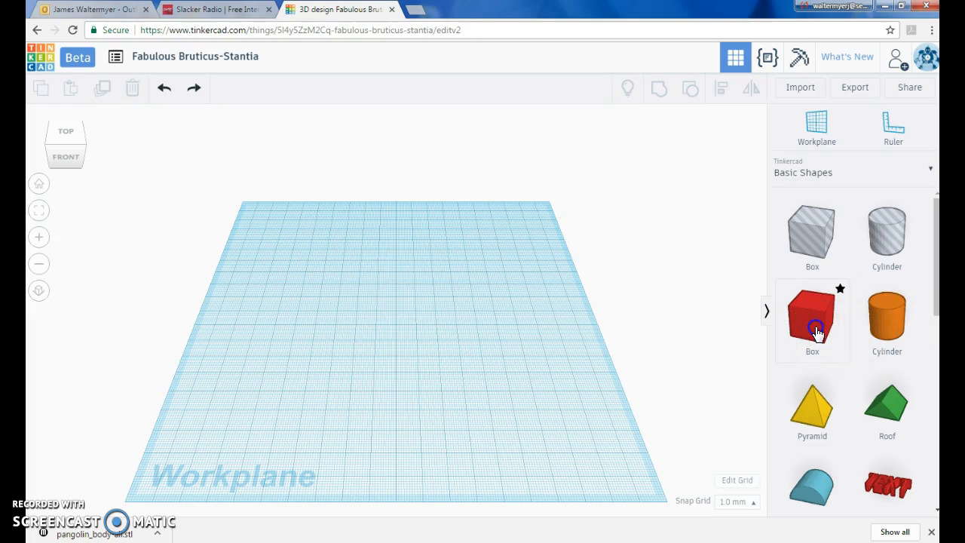
pyautogui.moveTo(797, 334); pyautogui.dragTo(398, 361)
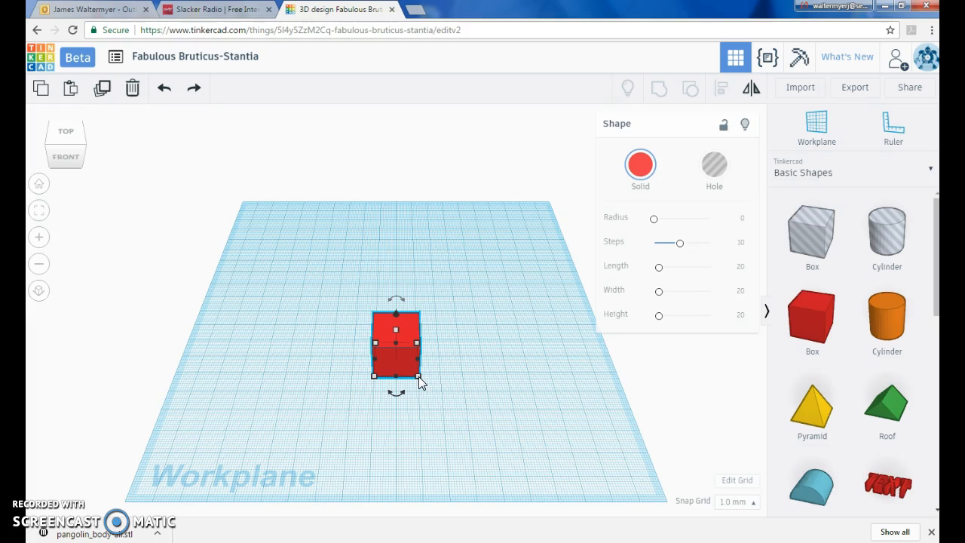
pyautogui.moveTo(424, 377); pyautogui.dragTo(462, 400)
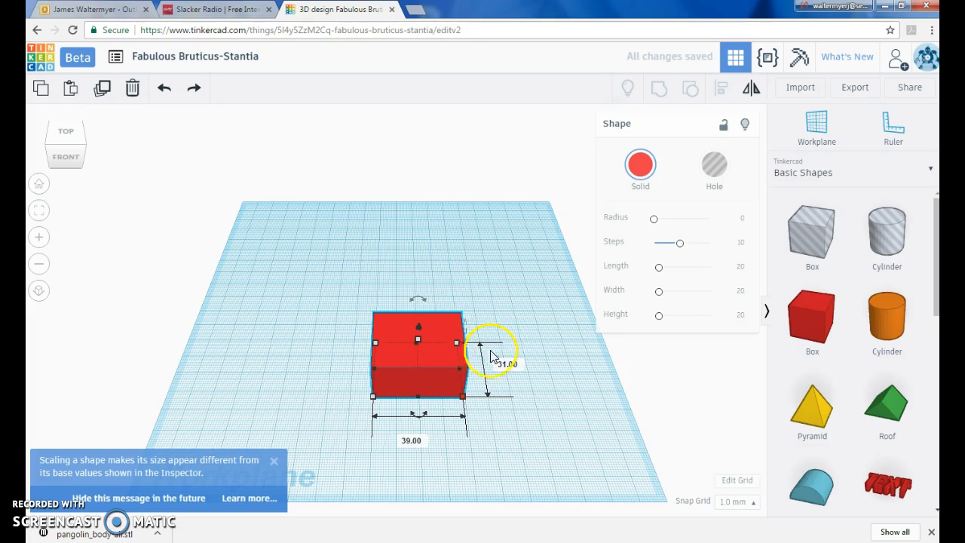
pyautogui.moveTo(463, 398); pyautogui.dragTo(491, 419)
pyautogui.click(547, 393)
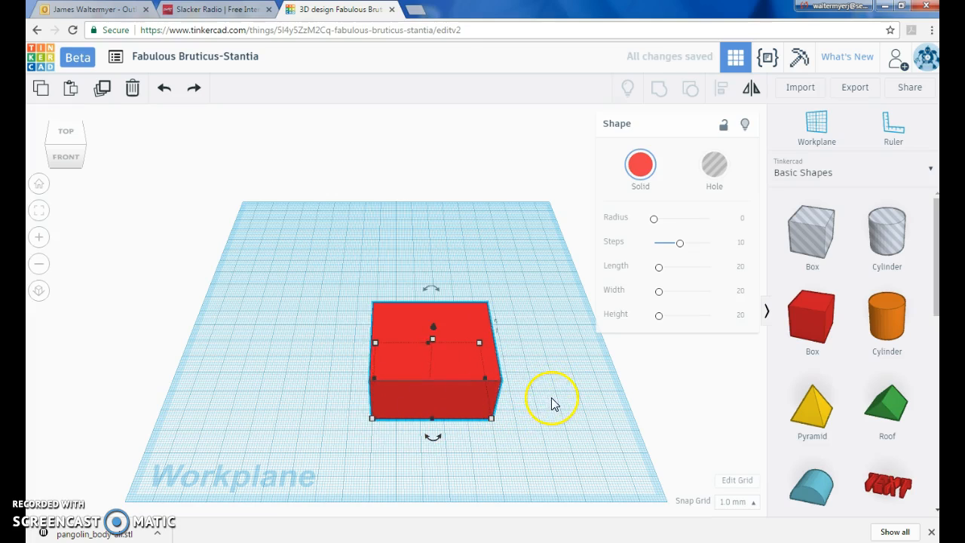
# - Raise the box above the workplane and drop it back onto the workplane
pyautogui.moveTo(432, 342); pyautogui.dragTo(444, 181)
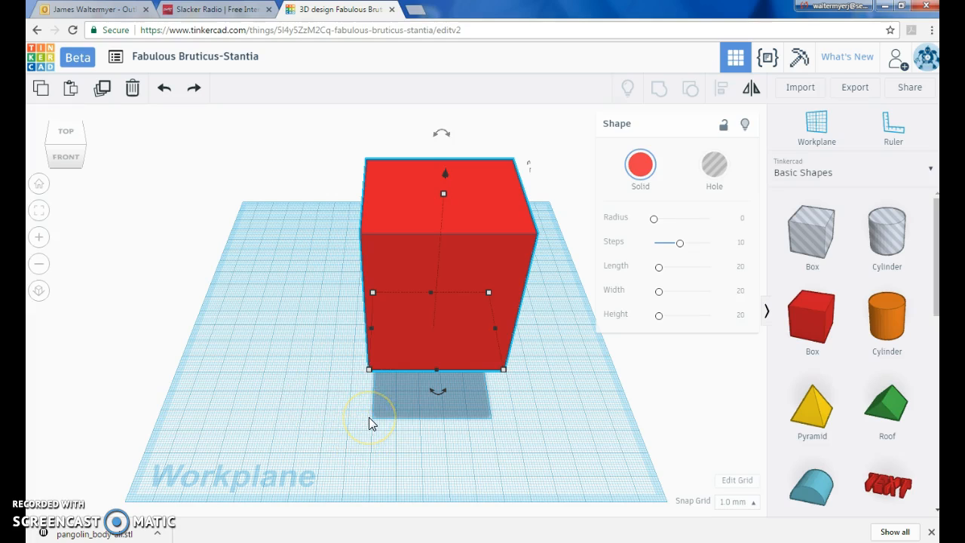
pyautogui.press('d')
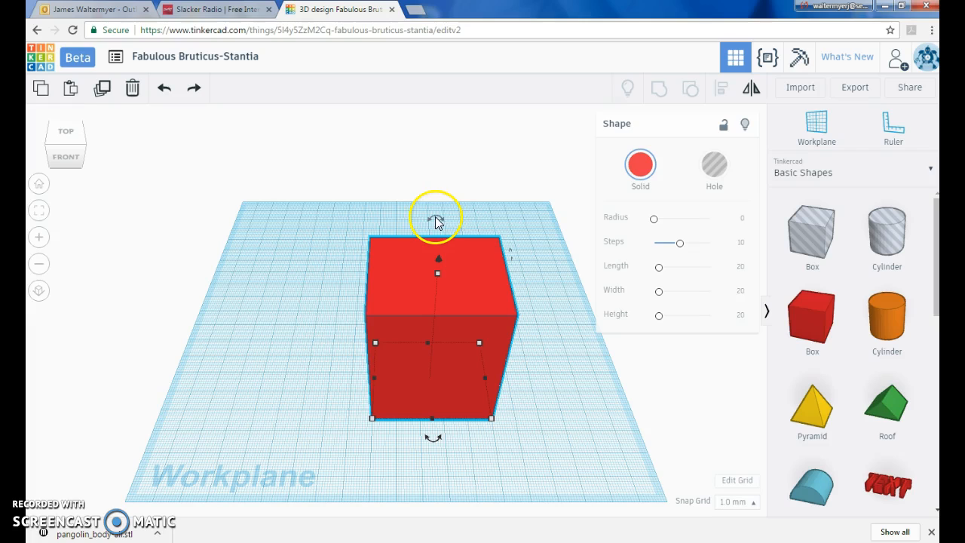
# - Try rotating the box with its rotation handles from different viewing angles, then deselect it
pyautogui.moveTo(432, 441)
pyautogui.mouseDown()
pyautogui.moveTo(452, 430)
pyautogui.moveTo(439, 441)
pyautogui.mouseUp()
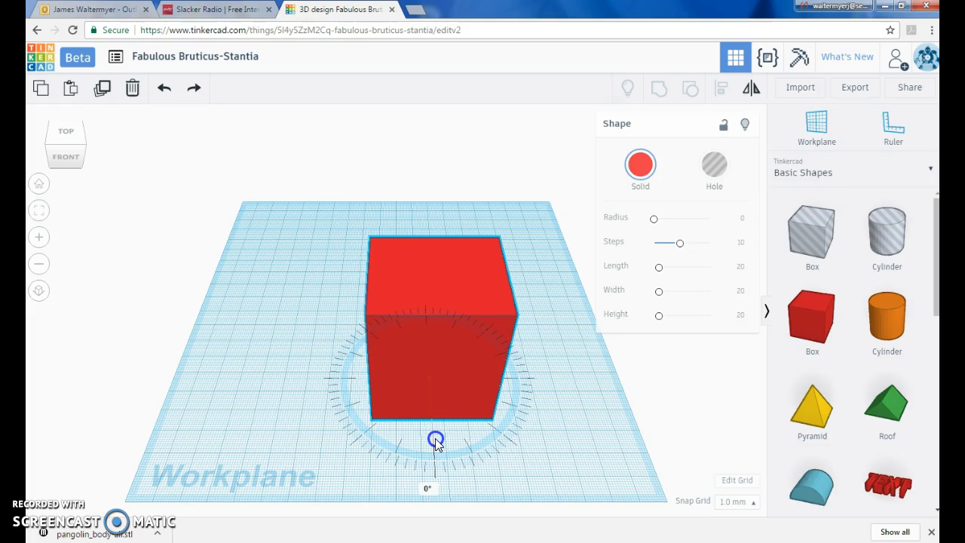
pyautogui.moveTo(435, 444); pyautogui.dragTo(433, 467)
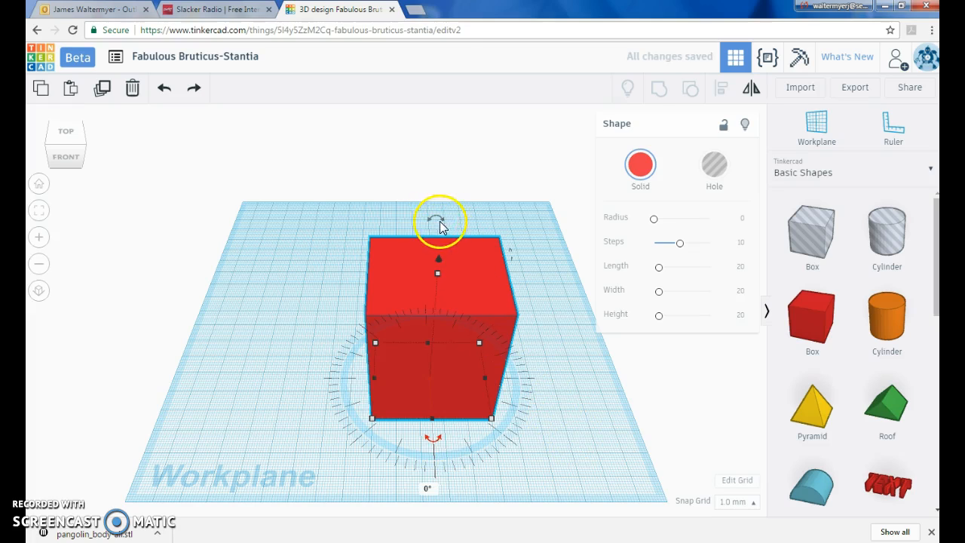
pyautogui.moveTo(435, 223)
pyautogui.mouseDown()
pyautogui.moveTo(412, 230)
pyautogui.moveTo(430, 220)
pyautogui.mouseUp()
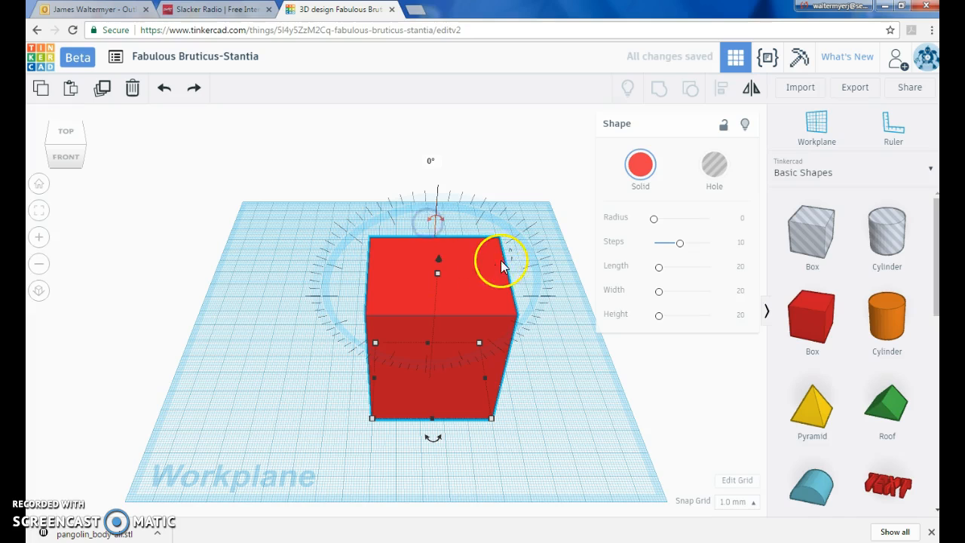
pyautogui.moveTo(538, 405); pyautogui.dragTo(592, 403, button='right')
pyautogui.moveTo(543, 217)
pyautogui.mouseDown()
pyautogui.moveTo(551, 242)
pyautogui.moveTo(535, 223)
pyautogui.mouseUp()
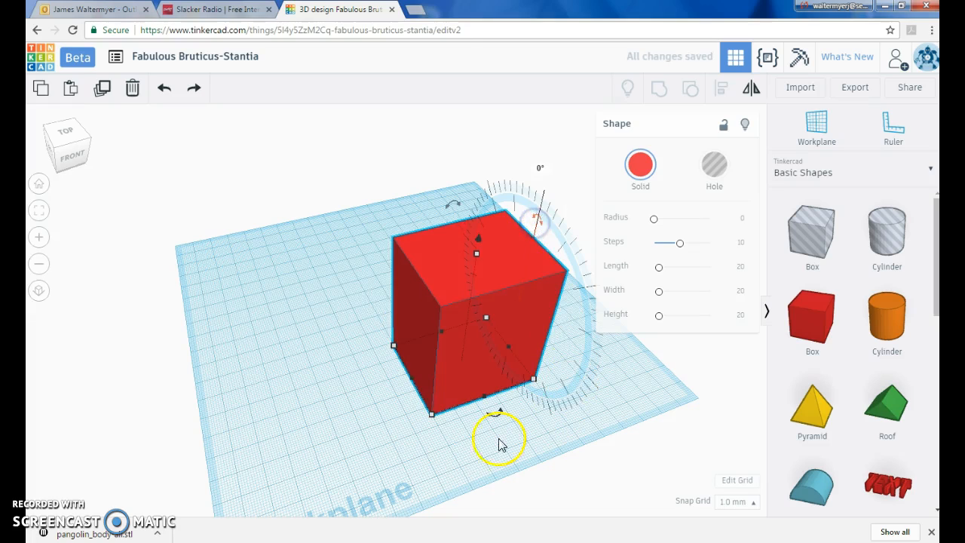
pyautogui.click(288, 414)
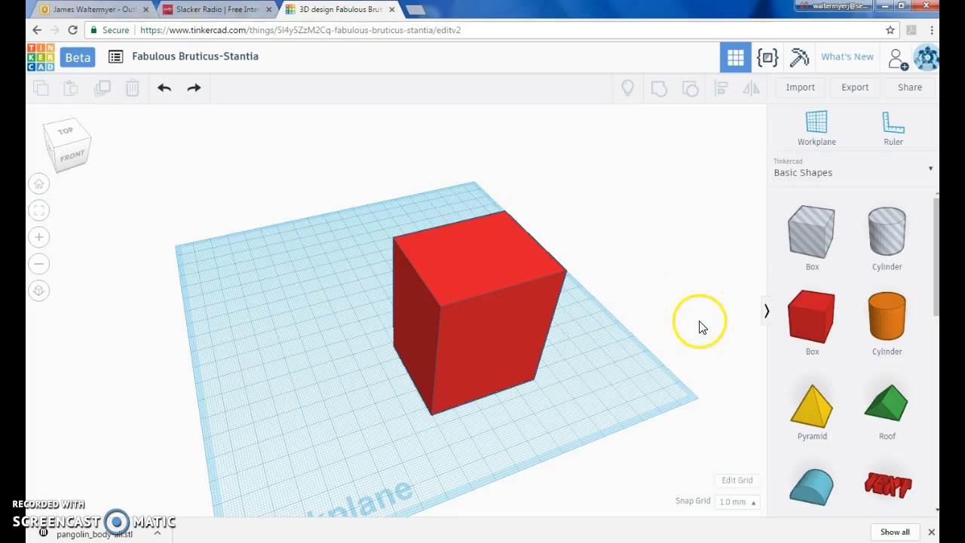
# - Place an orange cylinder on the workplane beside the box and nudge it sideways
pyautogui.click(892, 243)
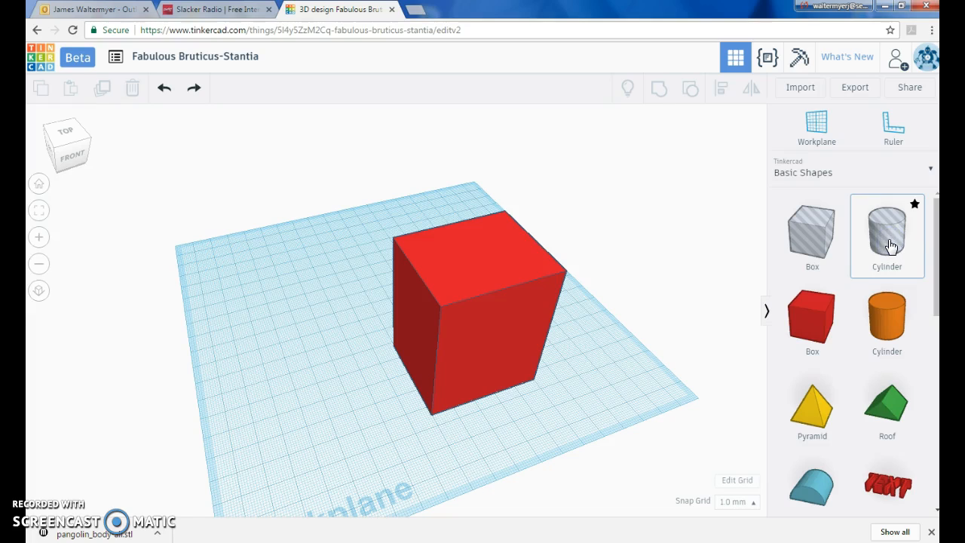
pyautogui.moveTo(885, 325); pyautogui.dragTo(337, 243)
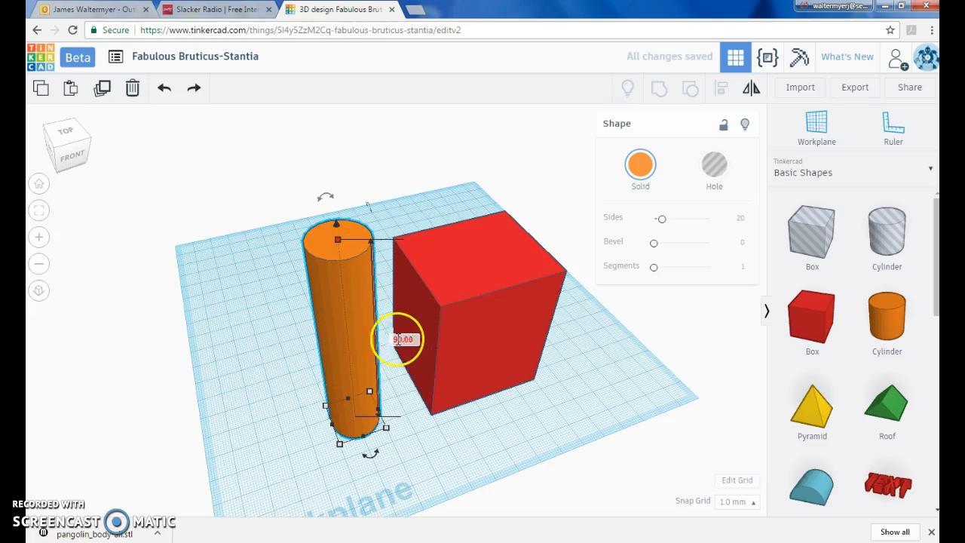
pyautogui.moveTo(352, 353); pyautogui.dragTo(353, 349)
pyautogui.press('Right')
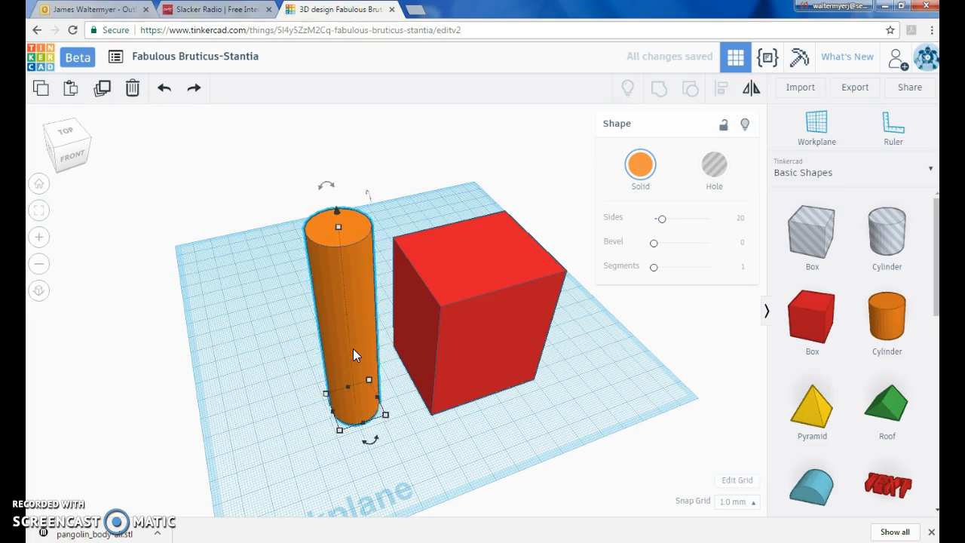
# - Nudge the orange cylinder into the middle of the red box and turn it into a hole
pyautogui.press('Right')
pyautogui.press('Right')
pyautogui.press('Right')
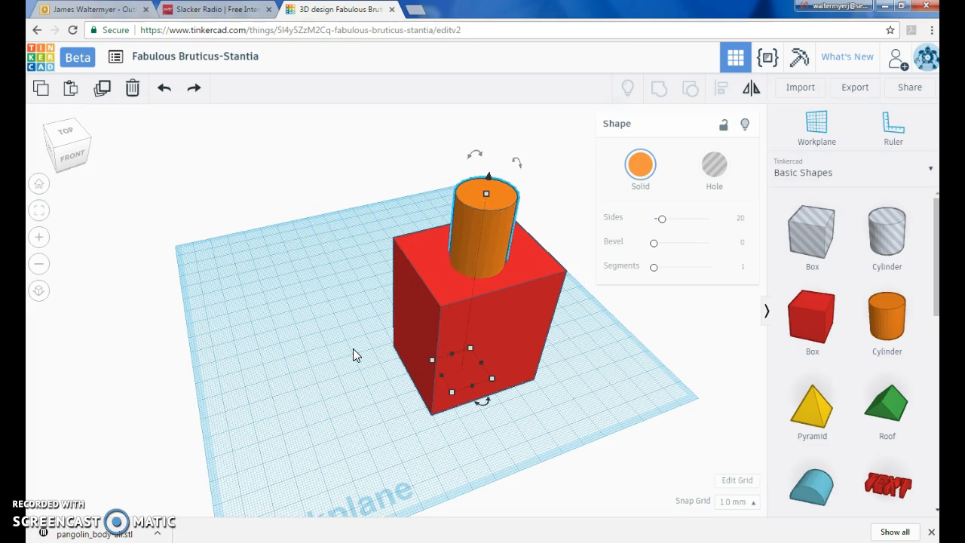
pyautogui.press('Up')
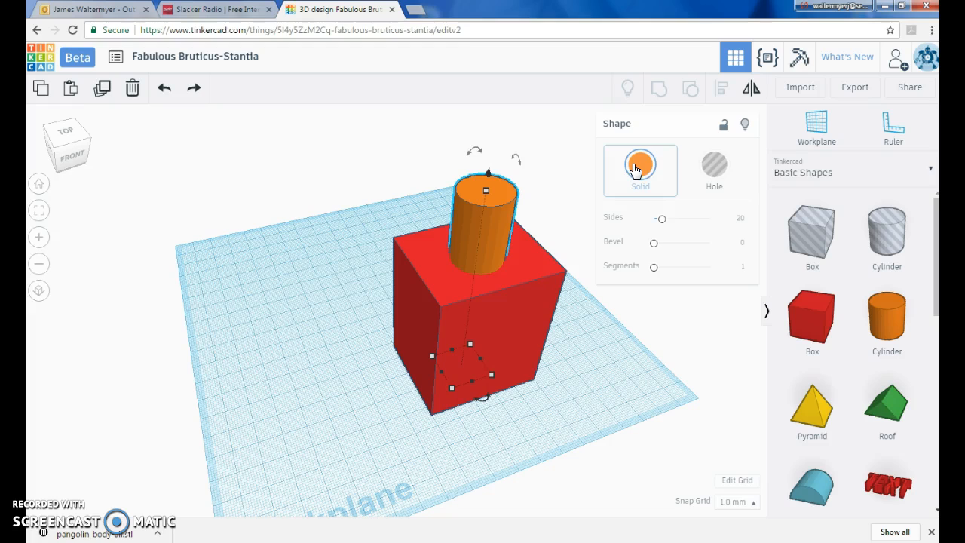
pyautogui.click(714, 167)
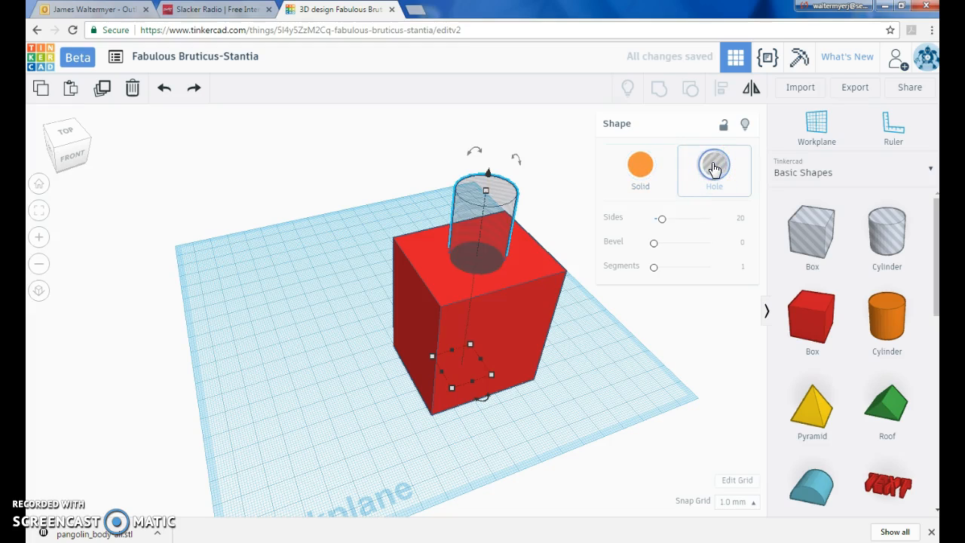
# - Select both the box and the hole cylinder and group them to cut a hole through the box
pyautogui.click(535, 157)
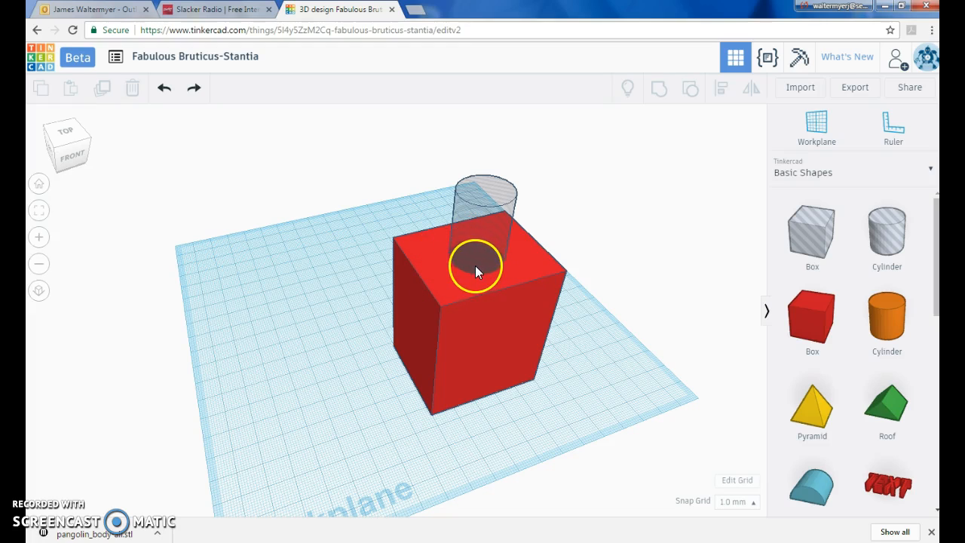
pyautogui.click(421, 334)
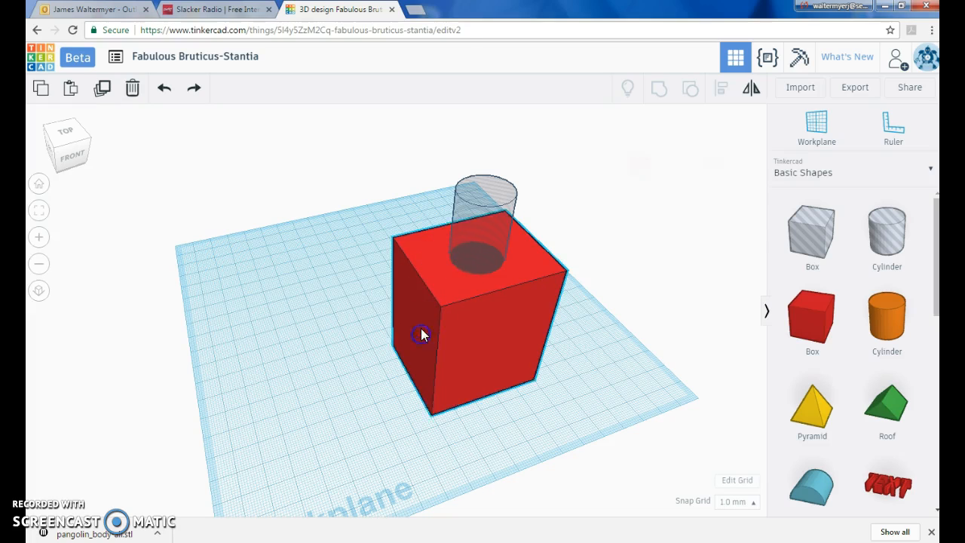
pyautogui.keyDown('shift'); pyautogui.click(483, 198); pyautogui.keyUp('shift')
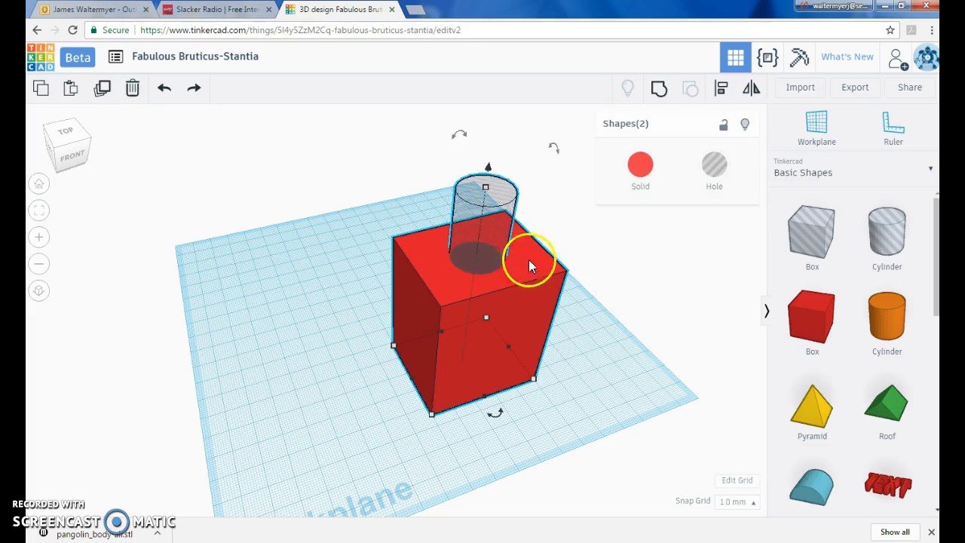
pyautogui.click(661, 92)
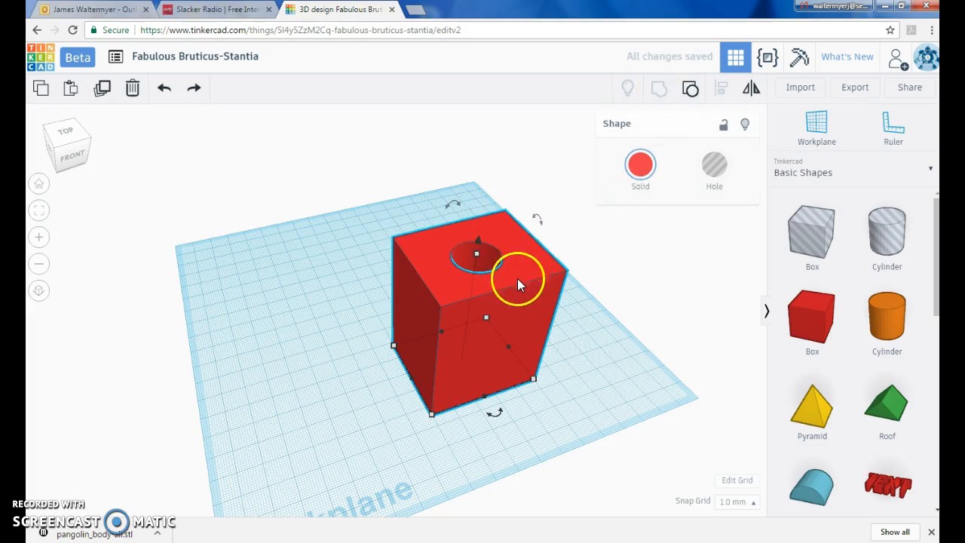
# - Switch the shape library to Text and place a letter A on the workplane in front of the box
pyautogui.moveTo(550, 300)
pyautogui.mouseDown(button='right')
pyautogui.moveTo(528, 351)
pyautogui.moveTo(496, 344)
pyautogui.moveTo(517, 302)
pyautogui.moveTo(550, 294)
pyautogui.mouseUp(button='right')
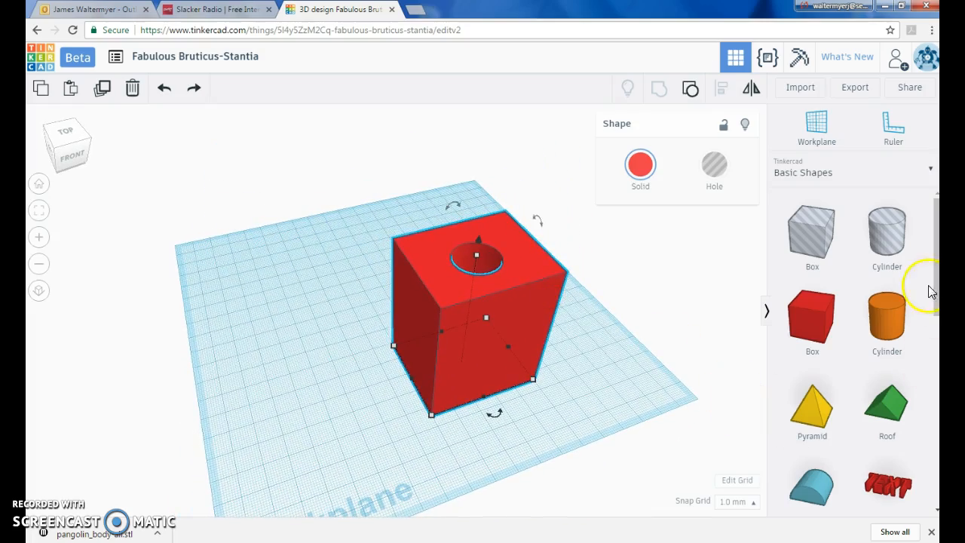
pyautogui.click(633, 279)
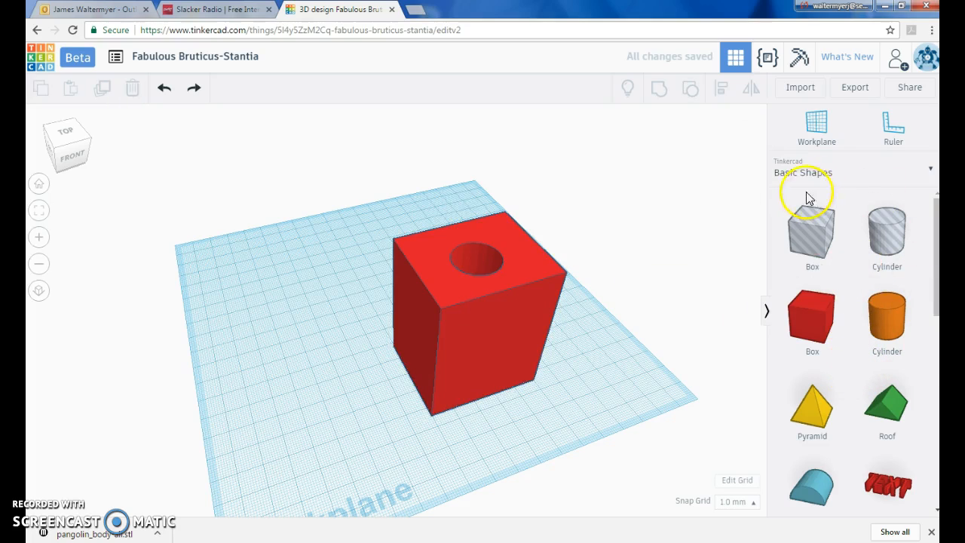
pyautogui.click(923, 172)
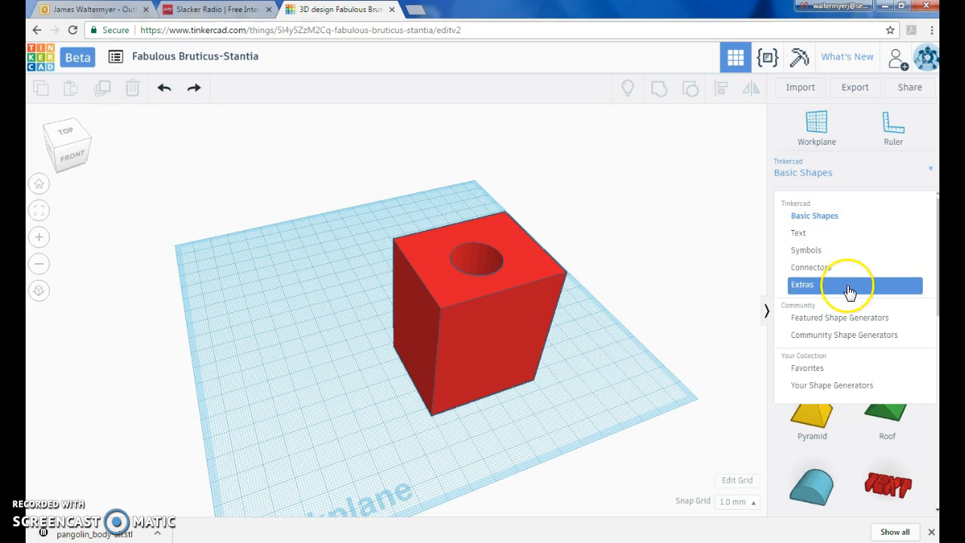
pyautogui.click(835, 238)
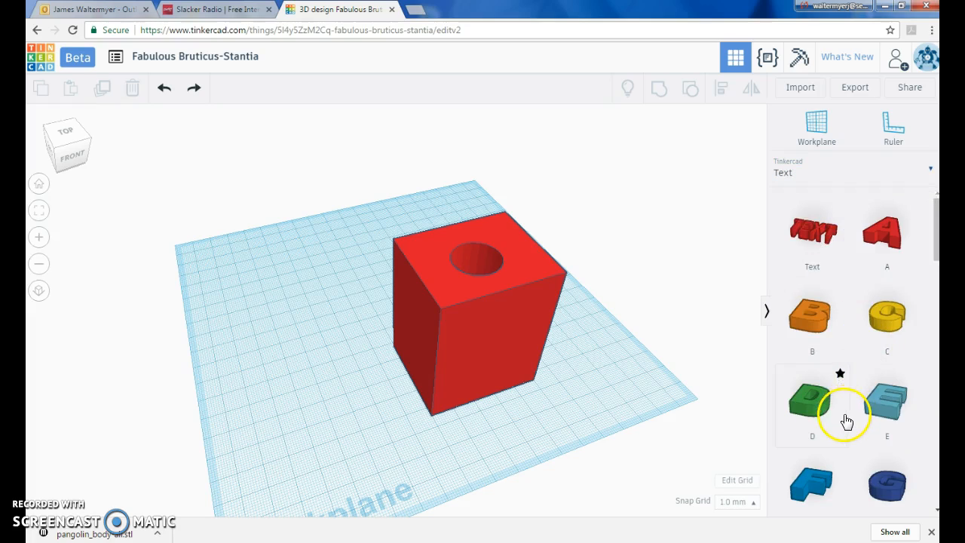
pyautogui.click(468, 197)
pyautogui.moveTo(467, 197); pyautogui.dragTo(429, 192, button='right')
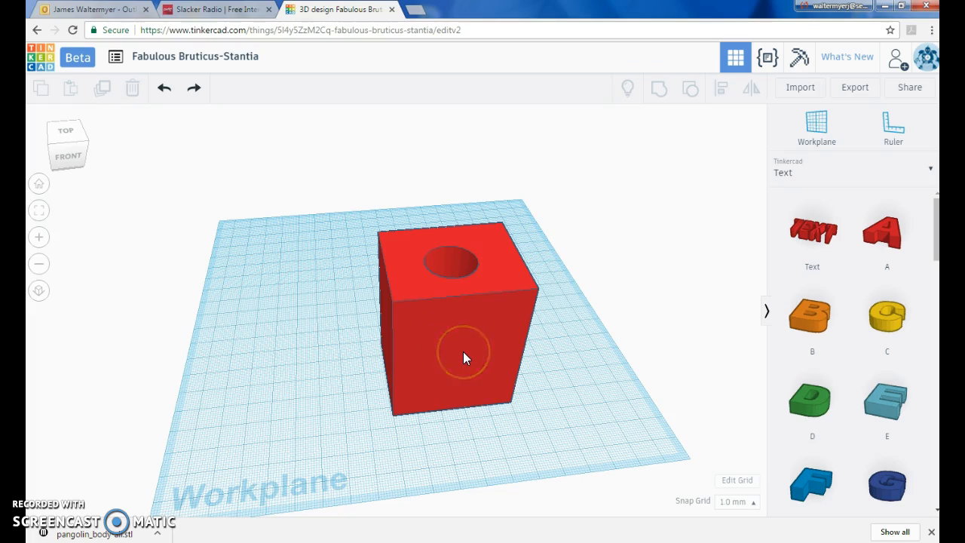
pyautogui.moveTo(872, 231); pyautogui.dragTo(603, 435)
pyautogui.press('Left')
pyautogui.press('Left')
pyautogui.press('Left')
pyautogui.press('Left')
pyautogui.press('Left')
pyautogui.press('Left')
pyautogui.press('Left')
pyautogui.press('Left')
pyautogui.press('Left')
pyautogui.press('Left')
pyautogui.press('Left')
pyautogui.press('Left')
pyautogui.press('Left')
pyautogui.press('Left')
pyautogui.press('Left')
pyautogui.press('Left')
pyautogui.press('Left')
pyautogui.press('Left')
pyautogui.press('Left')
pyautogui.press('Left')
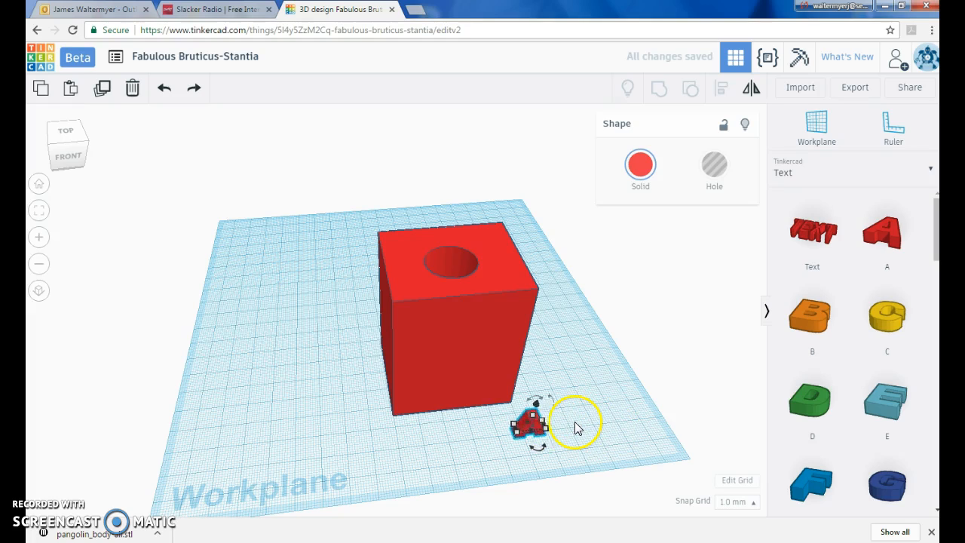
# - Move the letter A toward the front face of the box
pyautogui.press('Up')
pyautogui.press('Up')
pyautogui.press('Up')
pyautogui.press('Up')
pyautogui.press('Up')
pyautogui.press('Up')
pyautogui.press('Up')
pyautogui.press('Up')
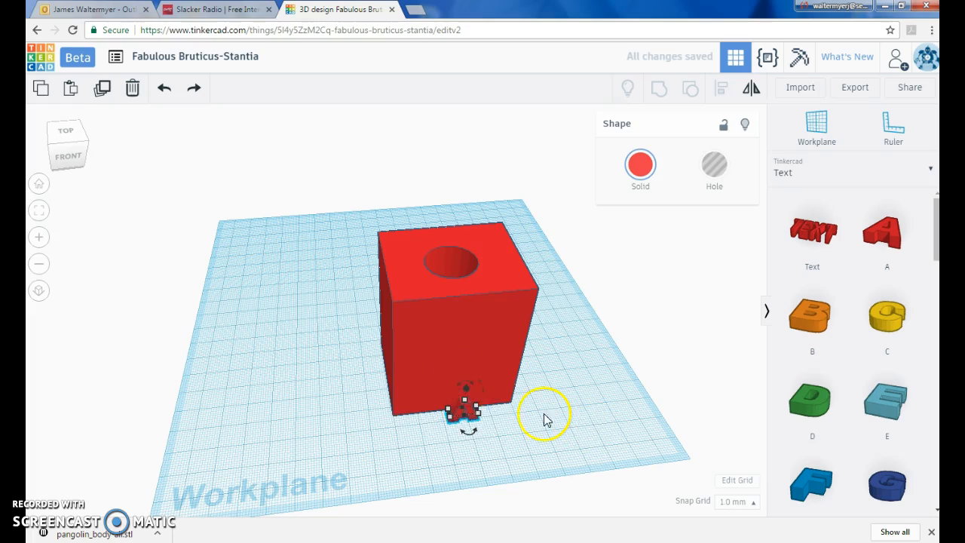
pyautogui.moveTo(466, 389); pyautogui.dragTo(475, 338)
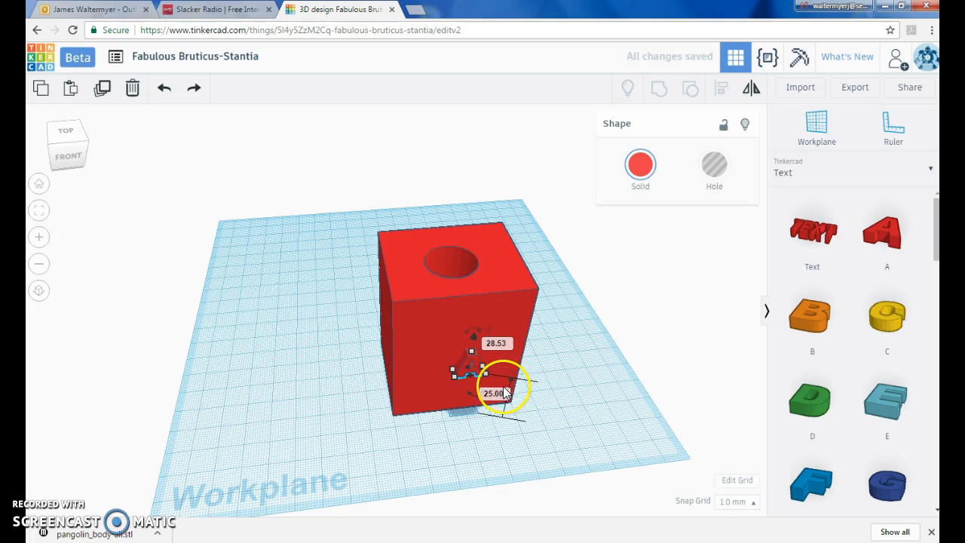
pyautogui.click(519, 393)
# - Place a workplane on the box's front face, drop a letter A onto it, then restore the default workplane
pyautogui.click(814, 126)
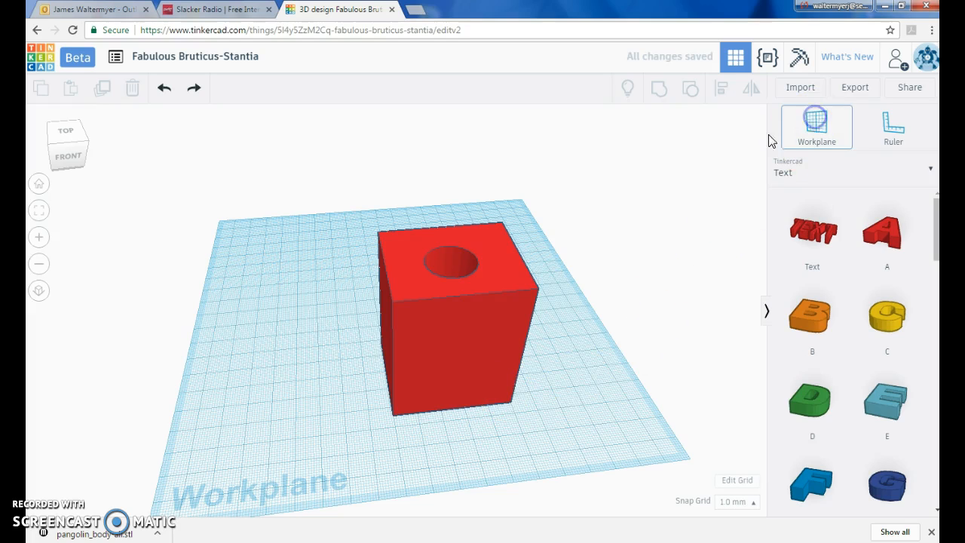
pyautogui.click(457, 350)
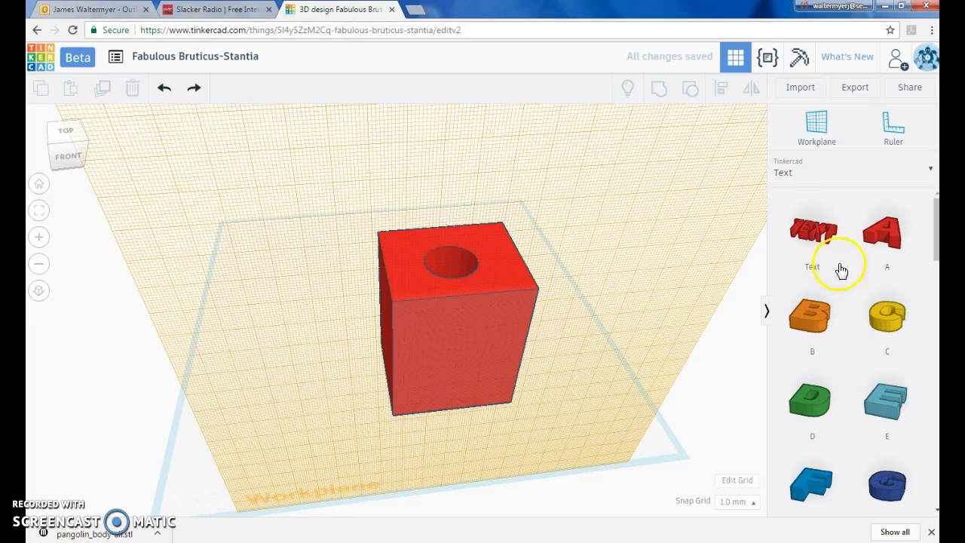
pyautogui.click(880, 226)
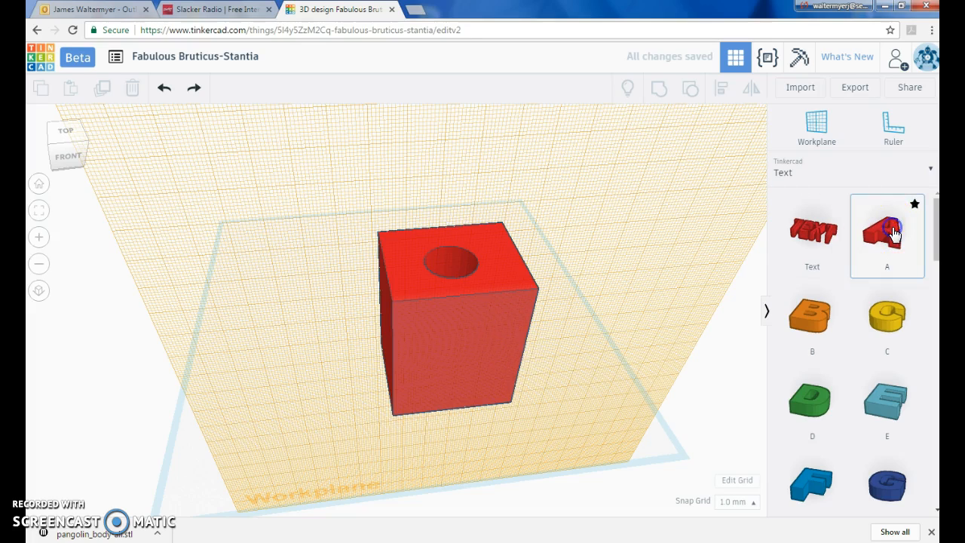
pyautogui.click(464, 360)
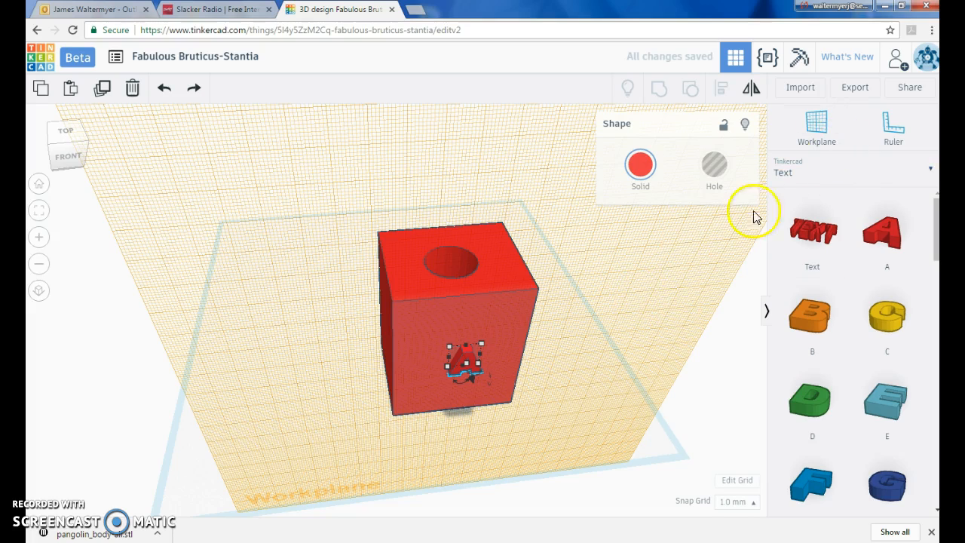
pyautogui.click(813, 125)
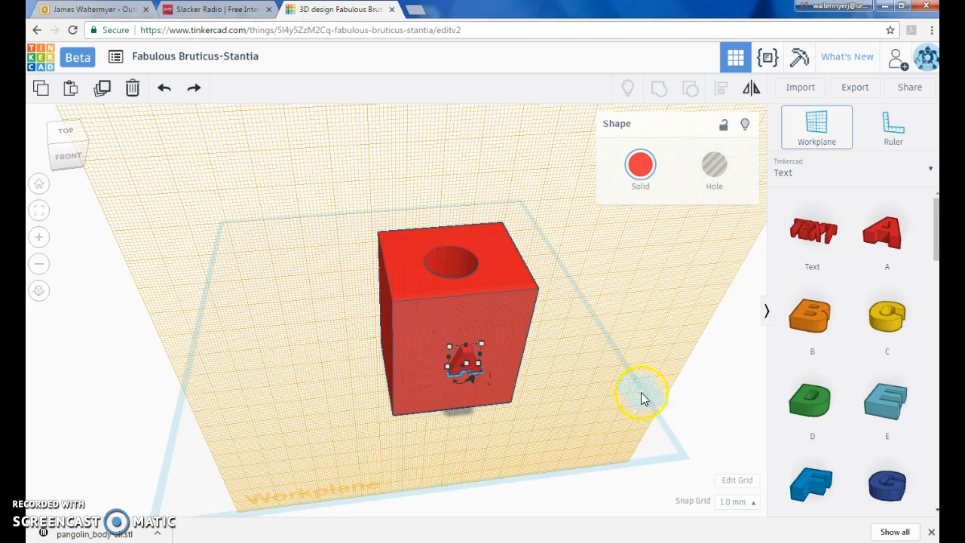
pyautogui.click(608, 424)
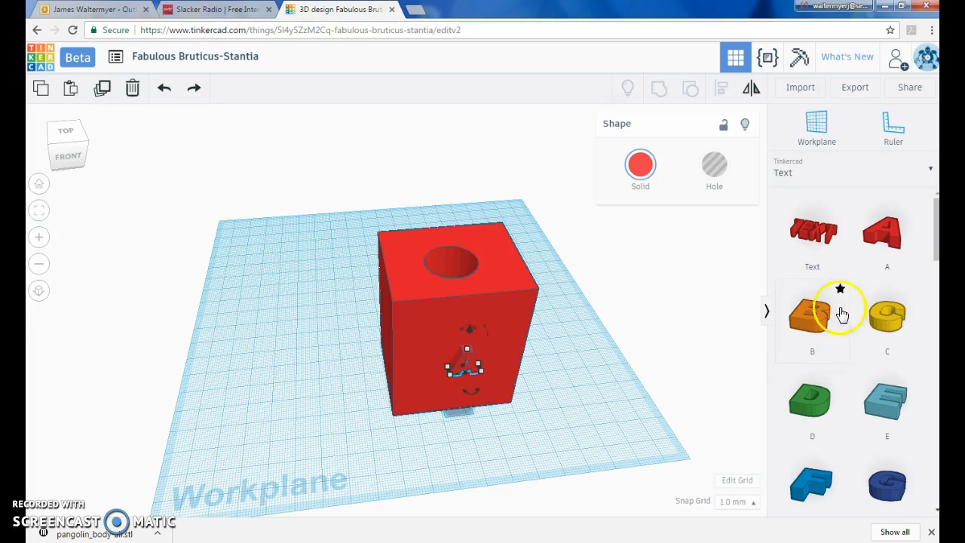
# - Switch back to Basic Shapes and place two orange cylinders on the workplane beside the box
pyautogui.click(930, 173)
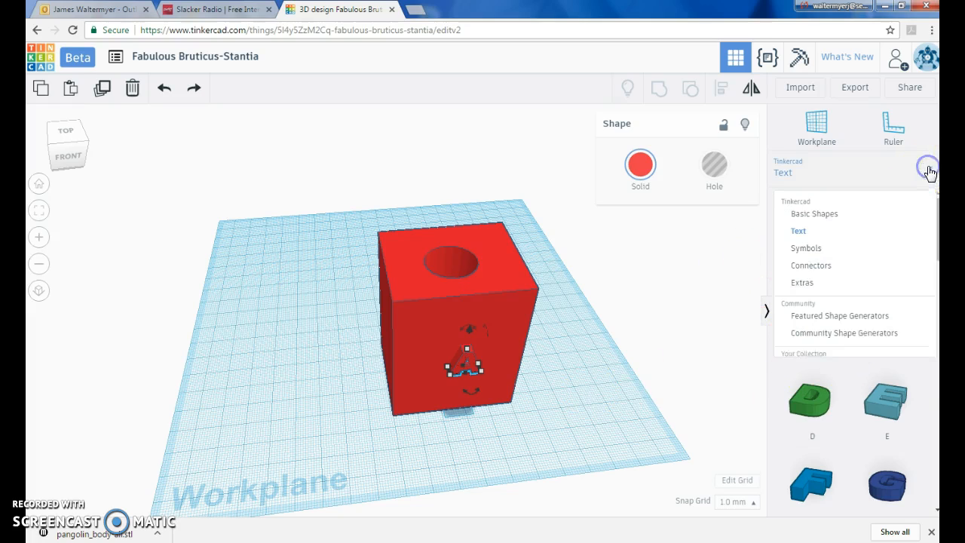
pyautogui.click(850, 218)
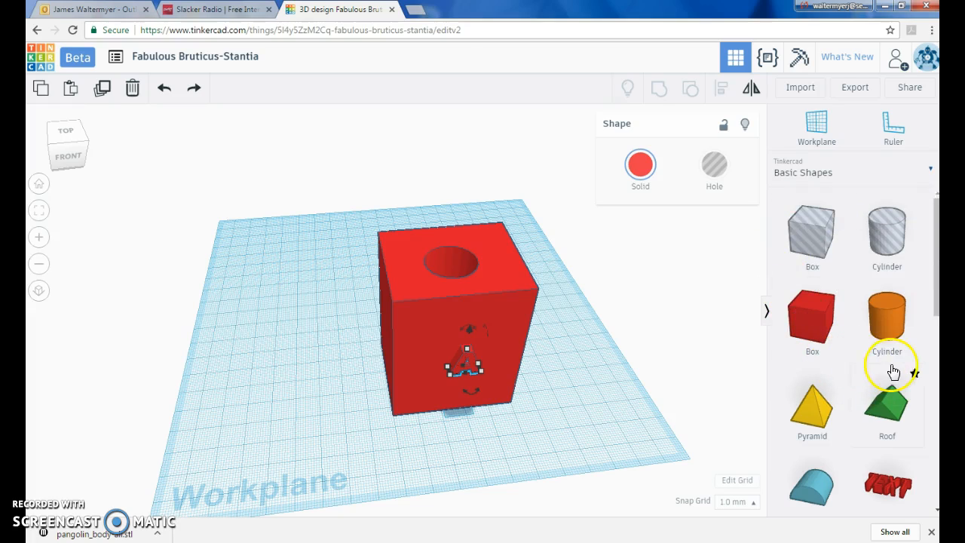
pyautogui.moveTo(892, 330); pyautogui.dragTo(315, 380)
pyautogui.click(298, 358)
pyautogui.moveTo(883, 326); pyautogui.dragTo(273, 324)
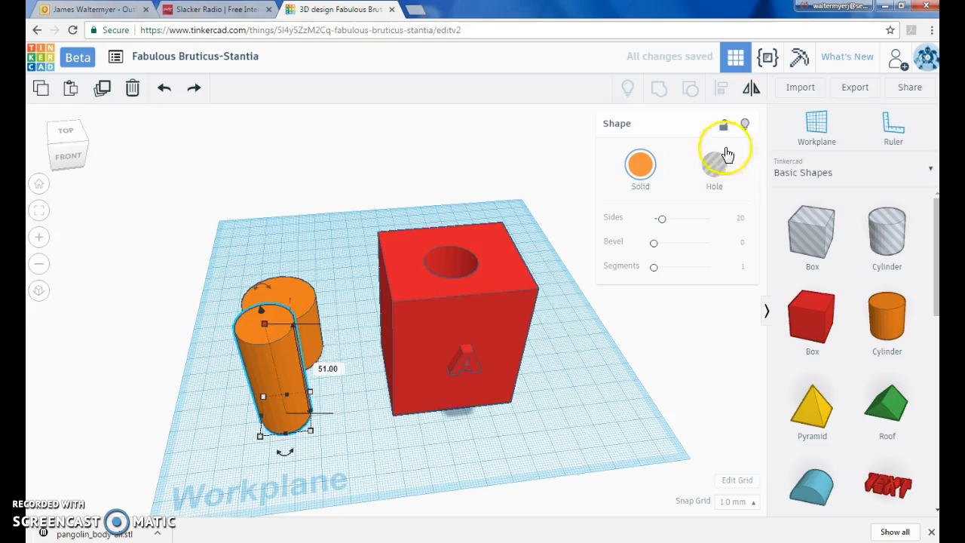
# - Turn the front cylinder into a hole and nudge it against the other cylinder
pyautogui.click(713, 166)
pyautogui.moveTo(361, 416); pyautogui.dragTo(457, 405, button='right')
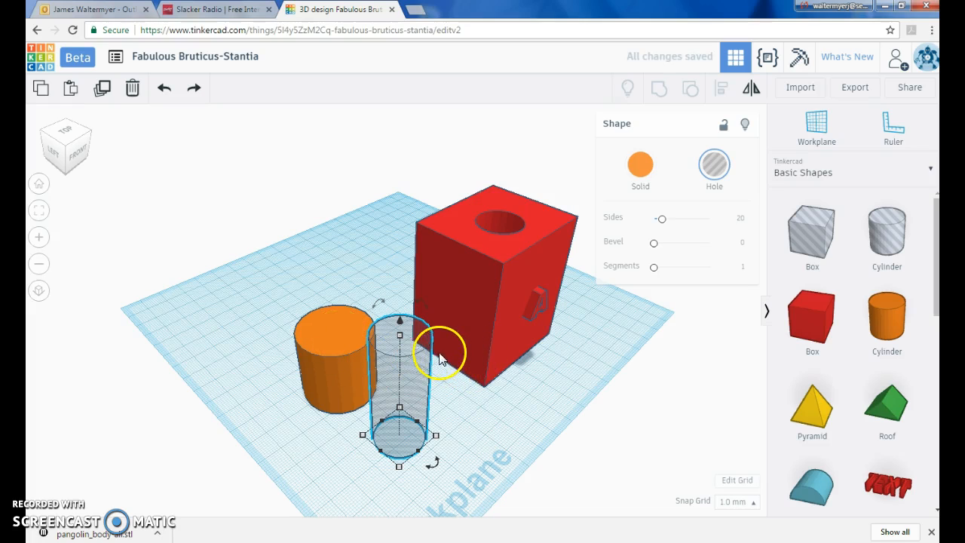
pyautogui.moveTo(390, 397); pyautogui.dragTo(395, 397)
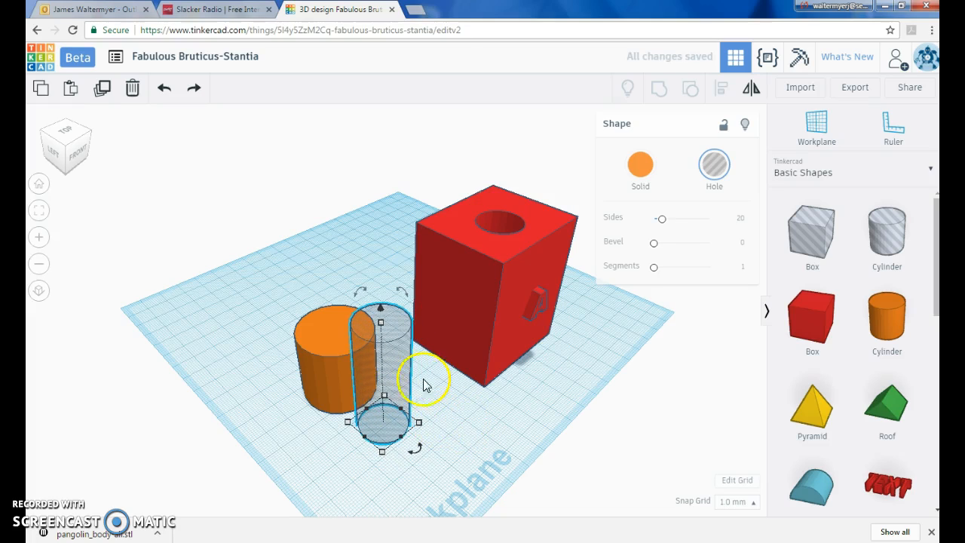
# - Select the hole and the orange cylinder together and open the Align tool
pyautogui.click(755, 510)
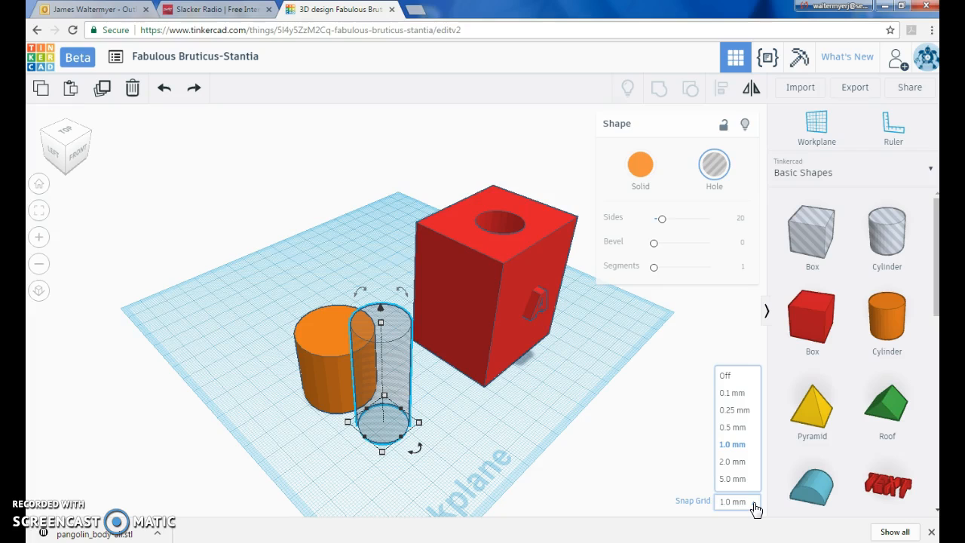
pyautogui.click(689, 446)
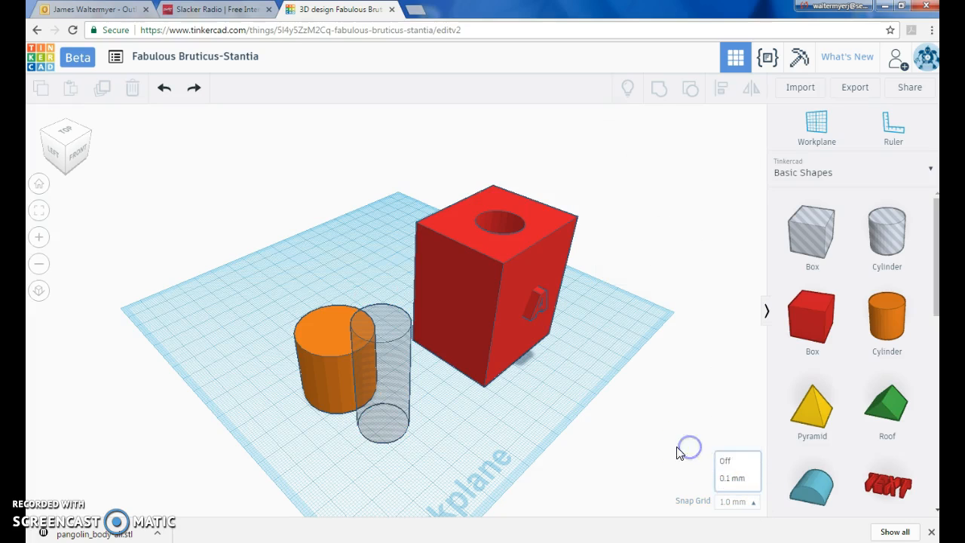
pyautogui.click(379, 410)
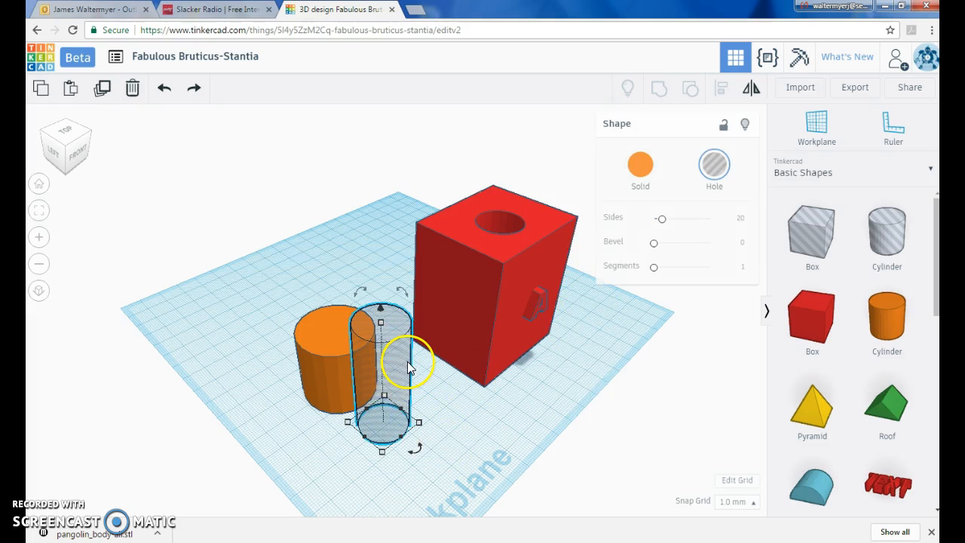
pyautogui.moveTo(318, 369); pyautogui.dragTo(316, 368, button='right')
pyautogui.keyDown('shift'); pyautogui.click(317, 370); pyautogui.keyUp('shift')
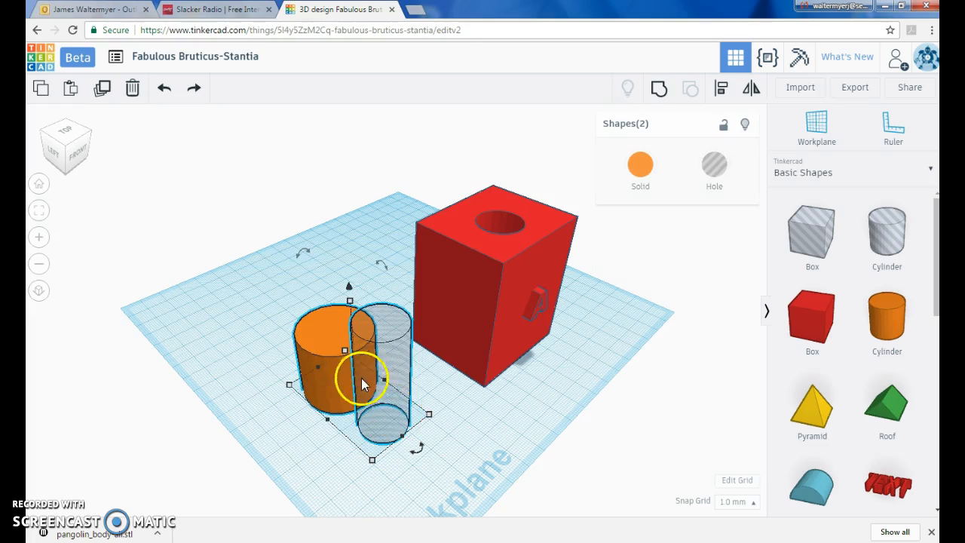
pyautogui.click(722, 92)
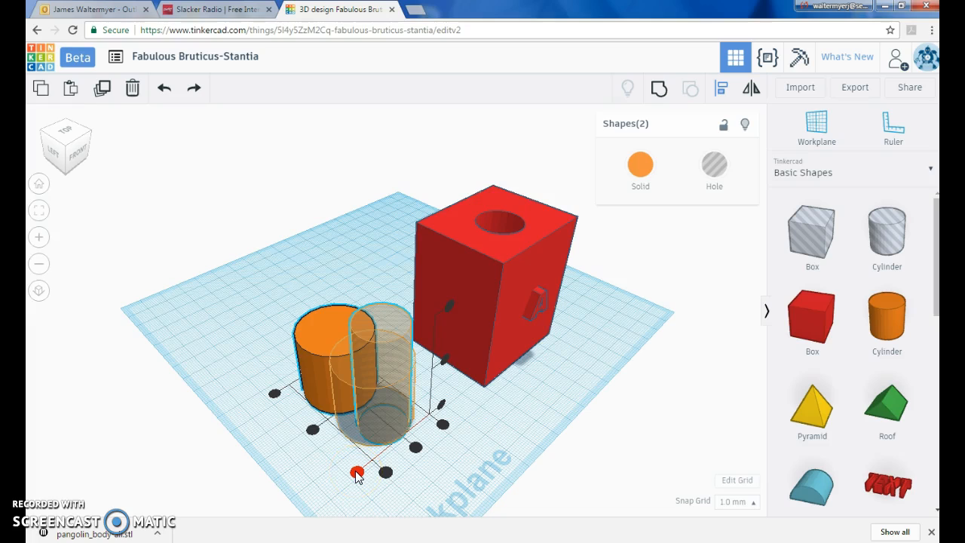
# - Align the hole and the orange cylinder to their centres in both horizontal directions
pyautogui.click(313, 432)
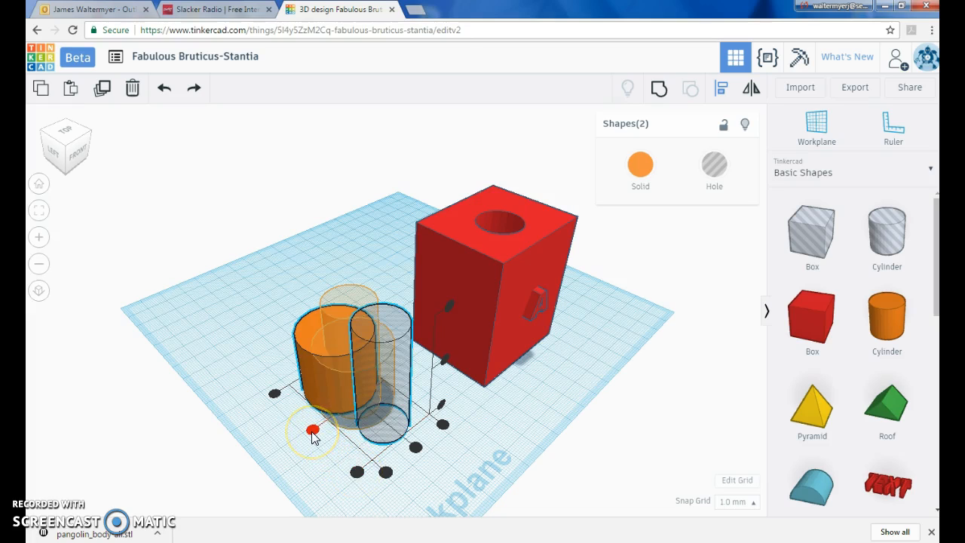
pyautogui.click(313, 432)
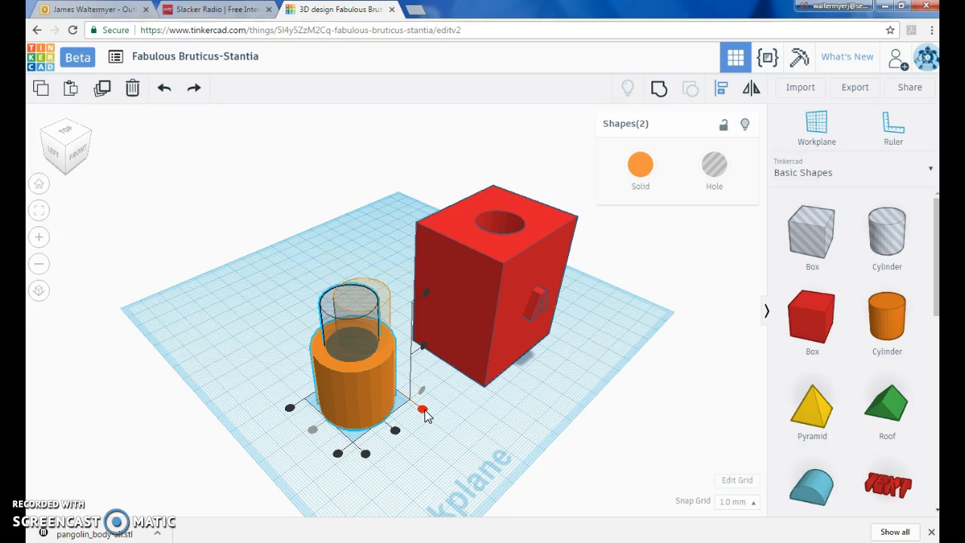
pyautogui.click(423, 409)
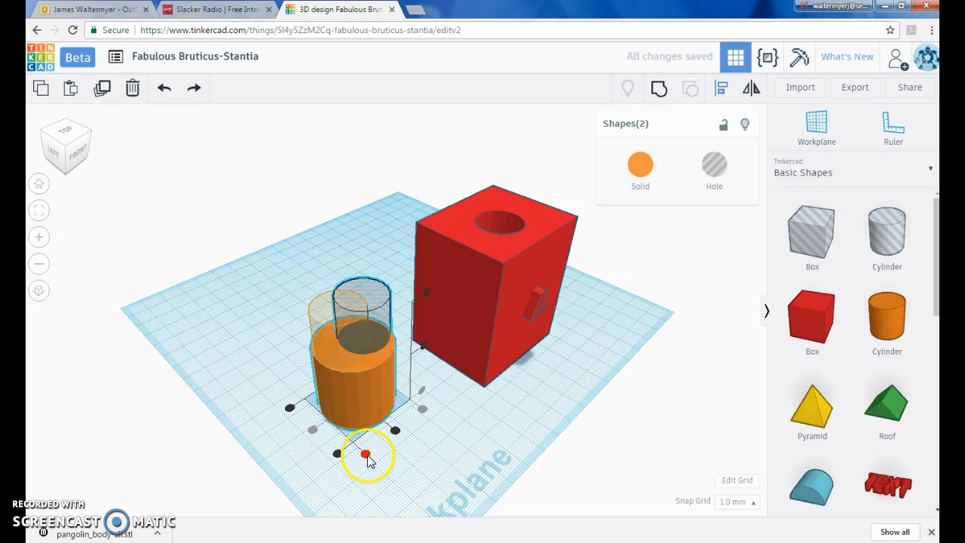
pyautogui.click(365, 453)
pyautogui.click(395, 430)
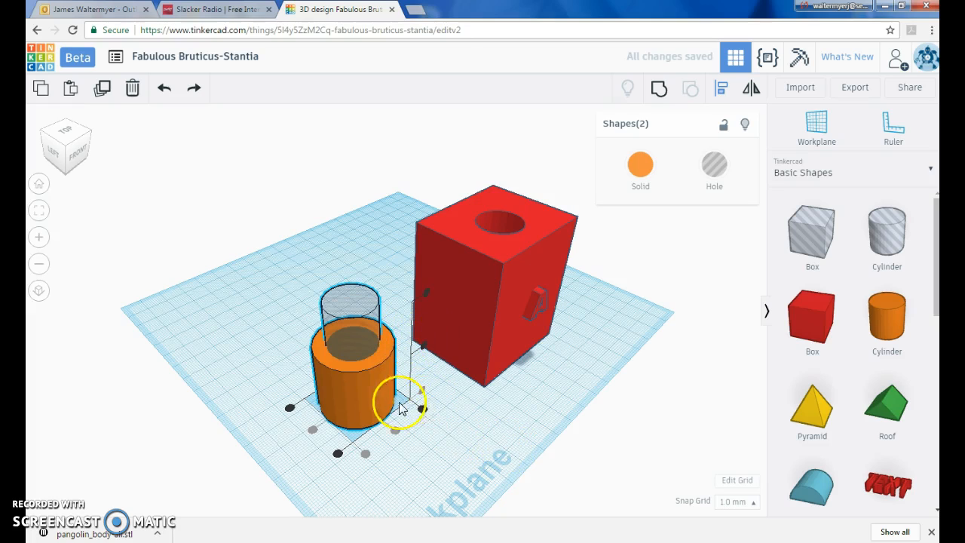
pyautogui.click(422, 392)
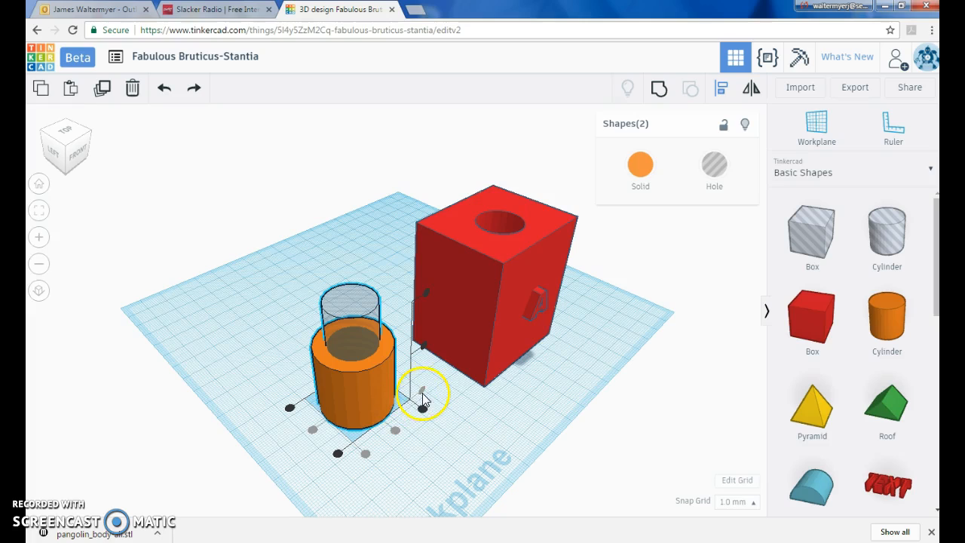
pyautogui.click(474, 417)
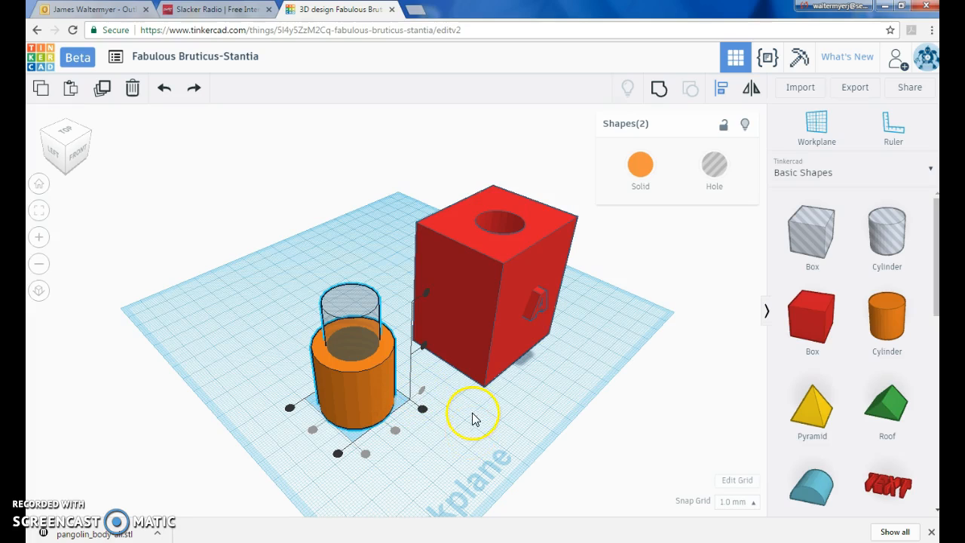
pyautogui.click(528, 415)
# - Select the orange cylinder together with the hole and group them
pyautogui.click(377, 398)
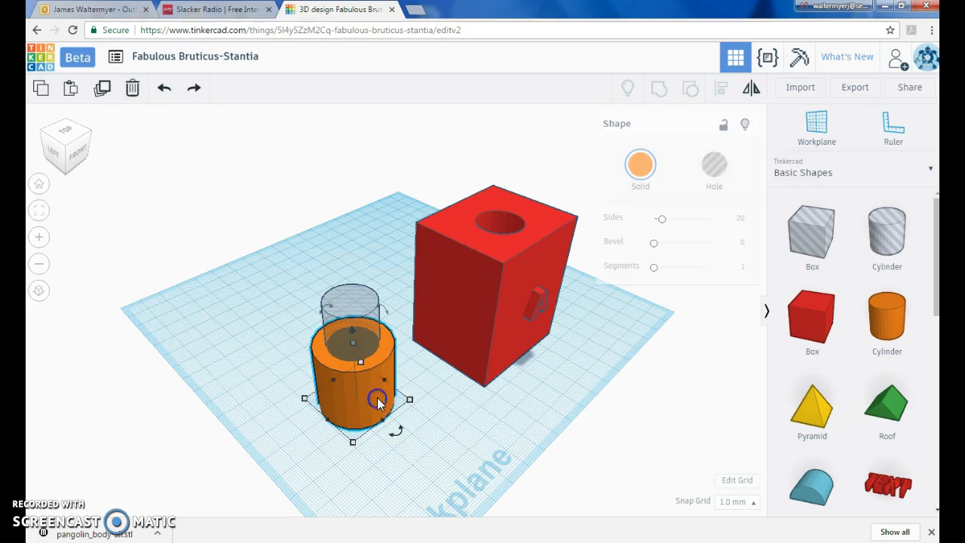
pyautogui.keyDown('shift'); pyautogui.click(350, 298); pyautogui.keyUp('shift')
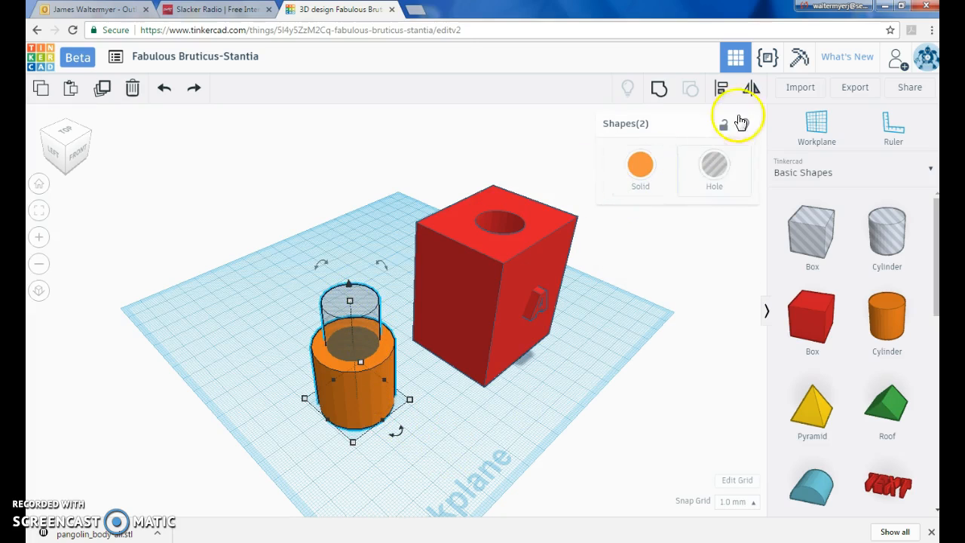
pyautogui.click(662, 87)
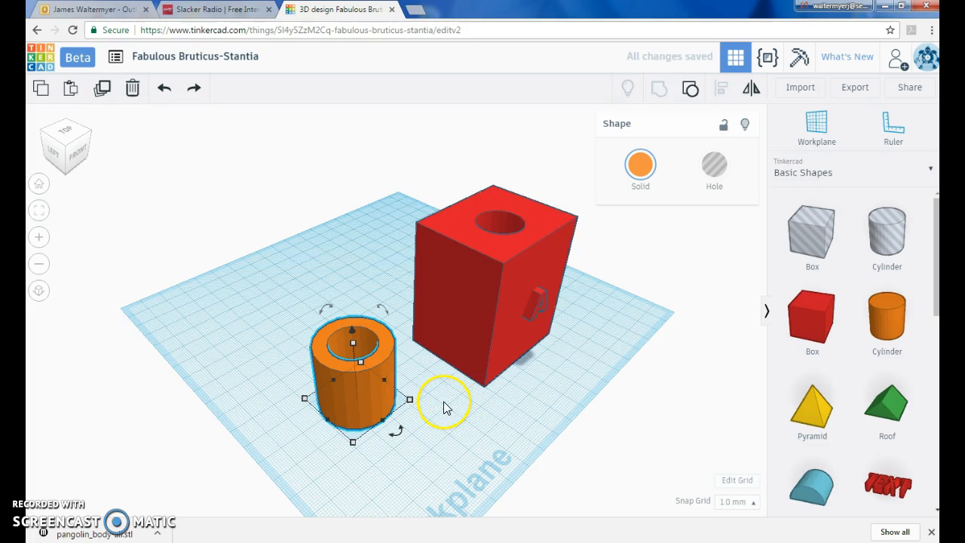
# - Select the grouped cylinder and ungroup it back into the cylinder and the hole
pyautogui.click(458, 456)
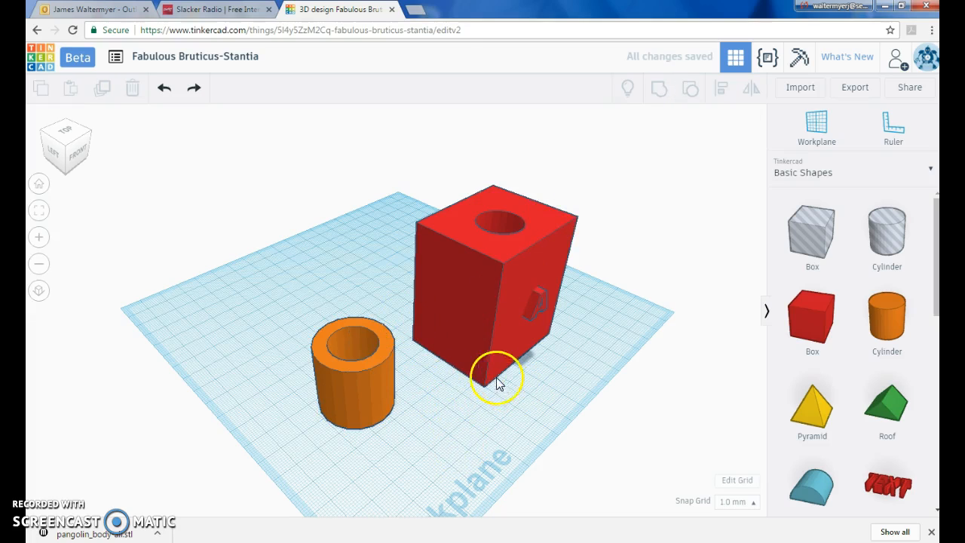
pyautogui.click(366, 402)
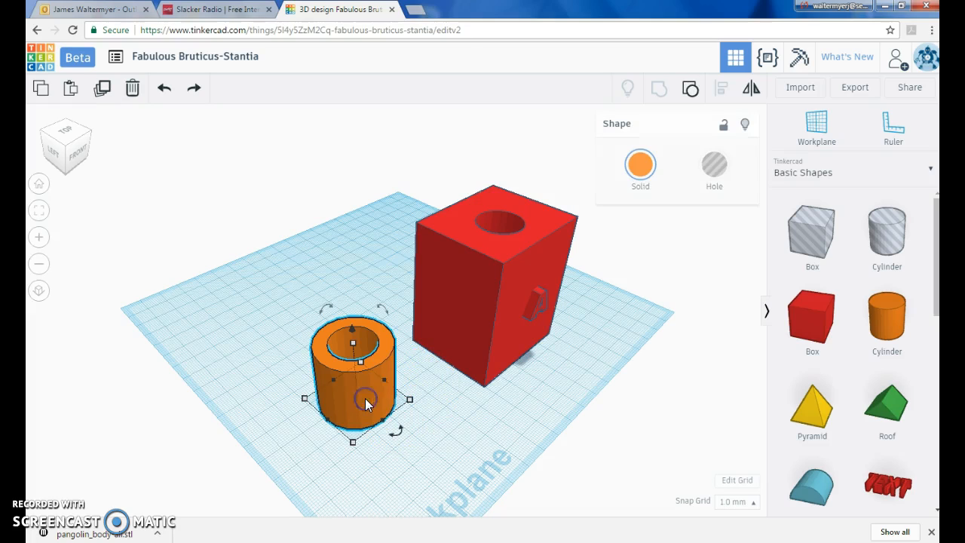
pyautogui.click(688, 92)
pyautogui.click(399, 459)
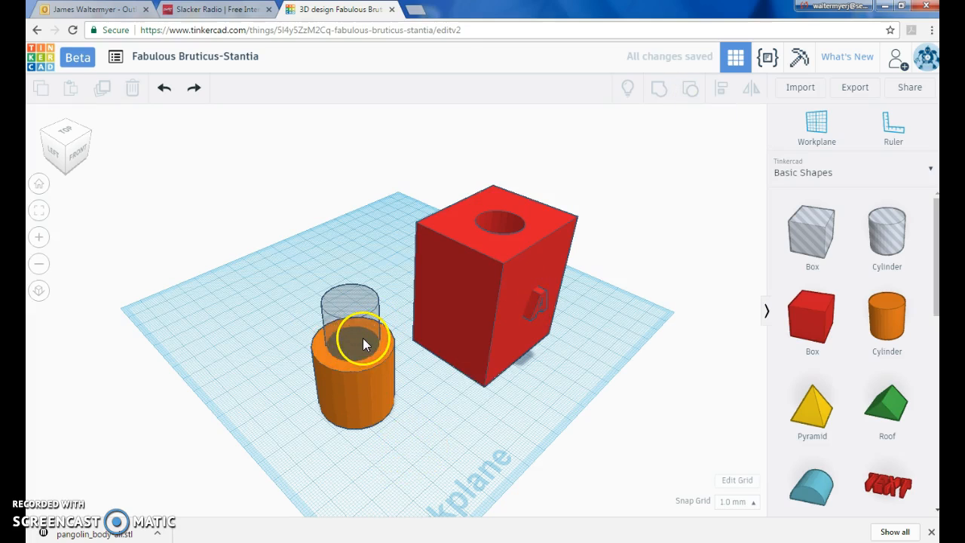
# - Undo the last four changes and redo the most recent of them
pyautogui.click(170, 91)
pyautogui.click(170, 91)
pyautogui.click(170, 91)
pyautogui.click(170, 91)
pyautogui.click(195, 90)
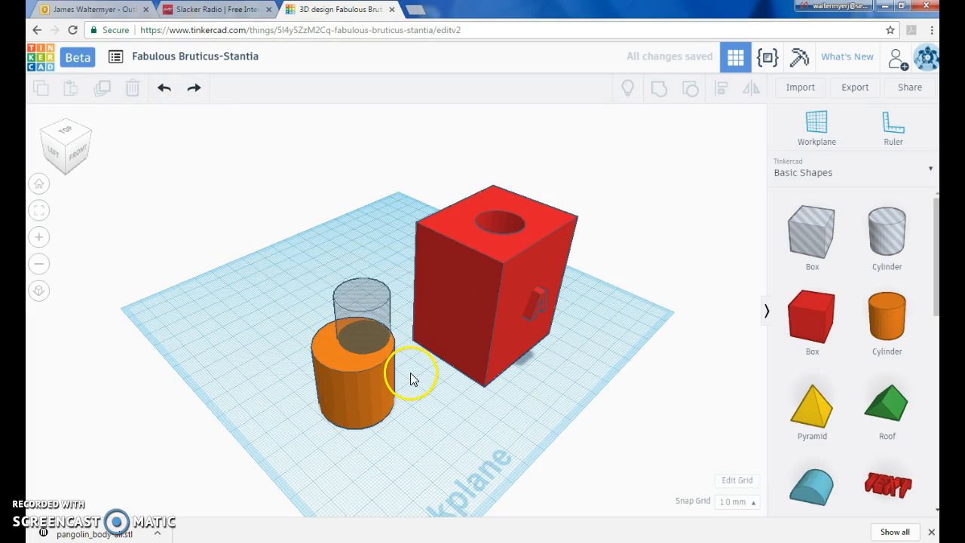
# - Group the orange cylinder with the hole so the hole cuts through it, then deselect
pyautogui.moveTo(477, 368); pyautogui.dragTo(377, 366, button='right')
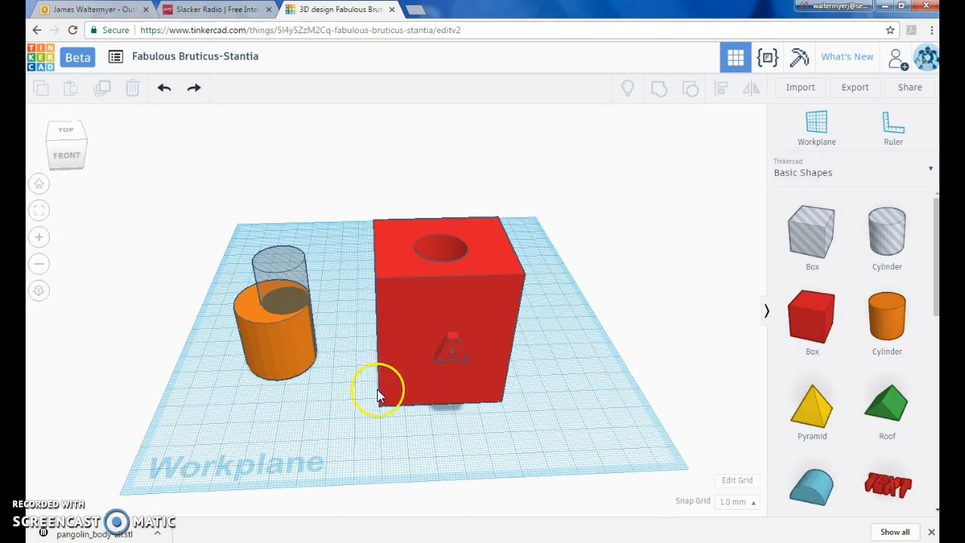
pyautogui.moveTo(575, 393); pyautogui.dragTo(599, 398, button='right')
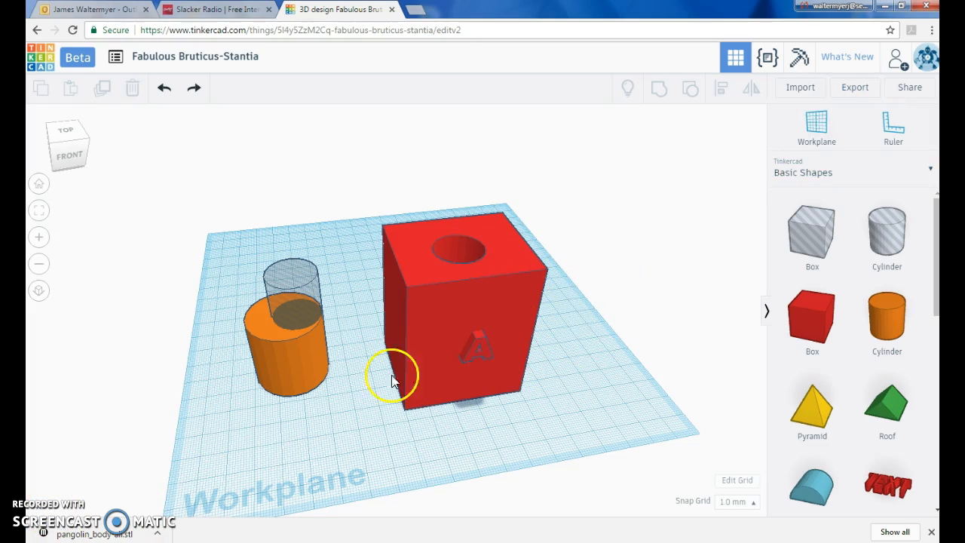
pyautogui.click(293, 370)
pyautogui.keyDown('shift'); pyautogui.click(296, 286); pyautogui.keyUp('shift')
pyautogui.click(660, 89)
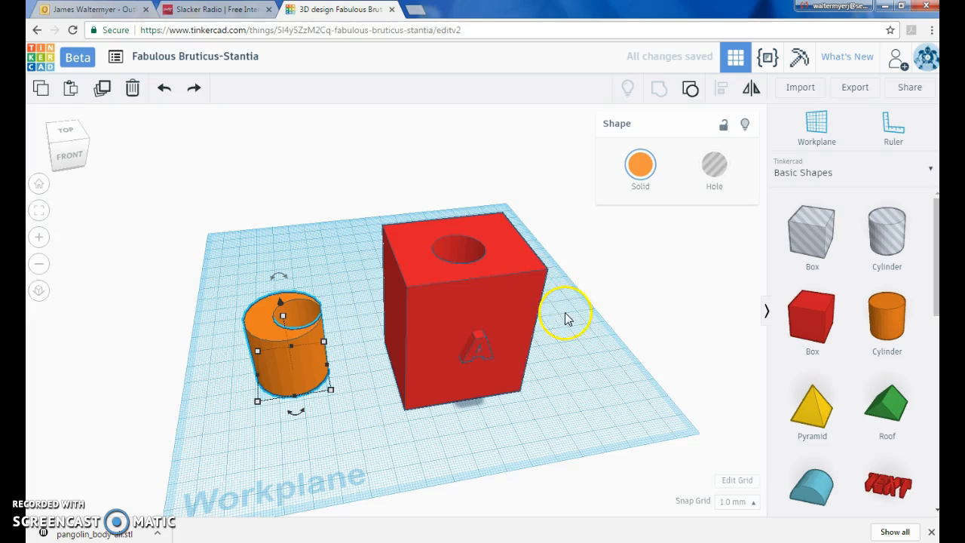
pyautogui.click(591, 400)
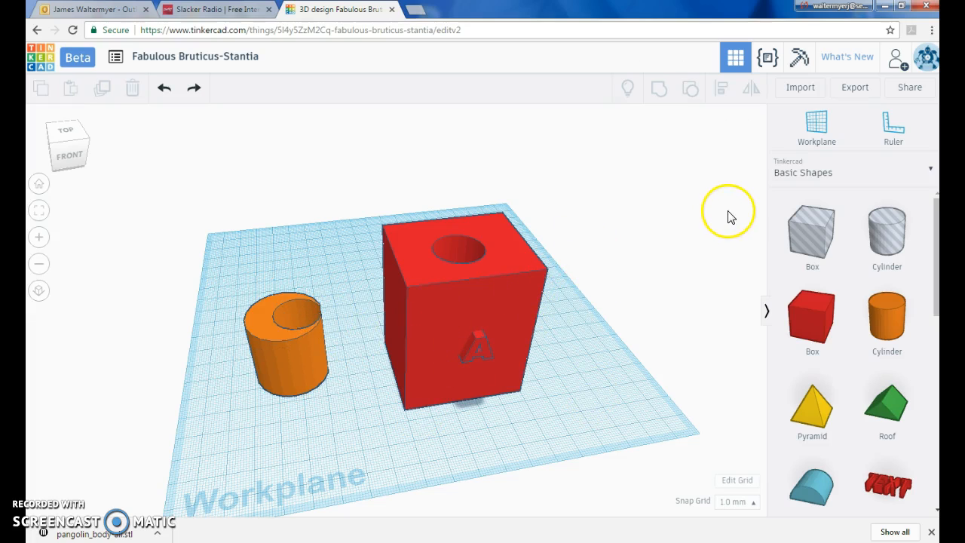
# - Export only the selected orange cylinder as an .STL file for 3D printing
pyautogui.click(856, 88)
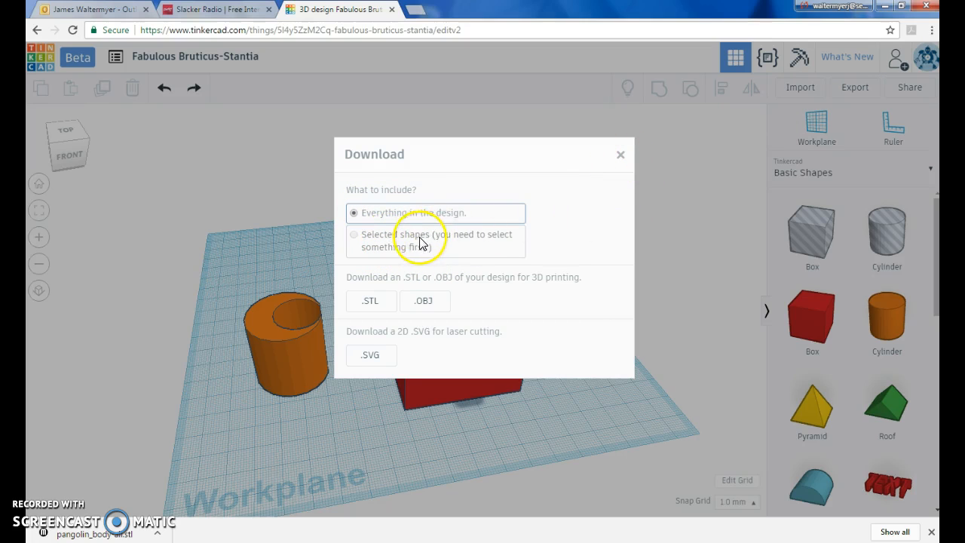
pyautogui.click(621, 156)
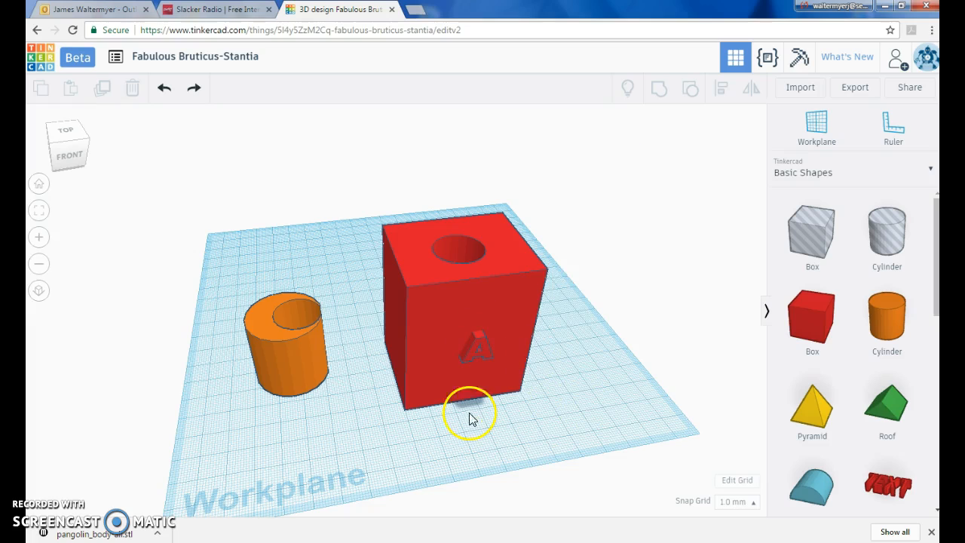
pyautogui.click(282, 367)
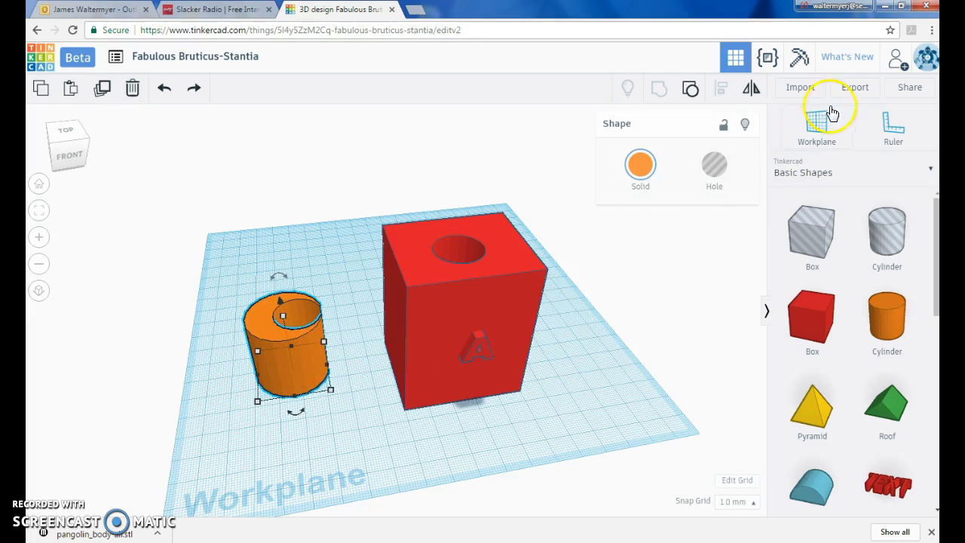
pyautogui.click(853, 88)
pyautogui.click(400, 243)
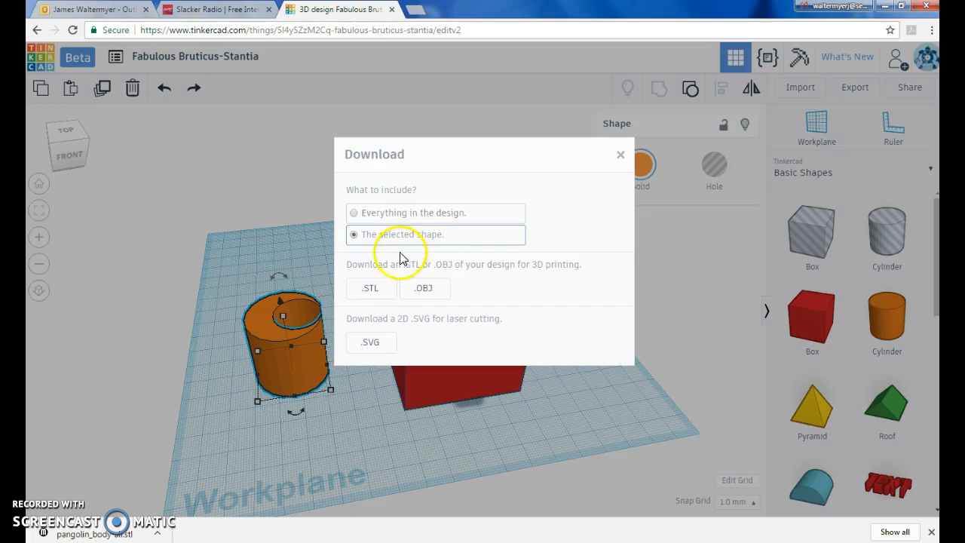
pyautogui.click(370, 290)
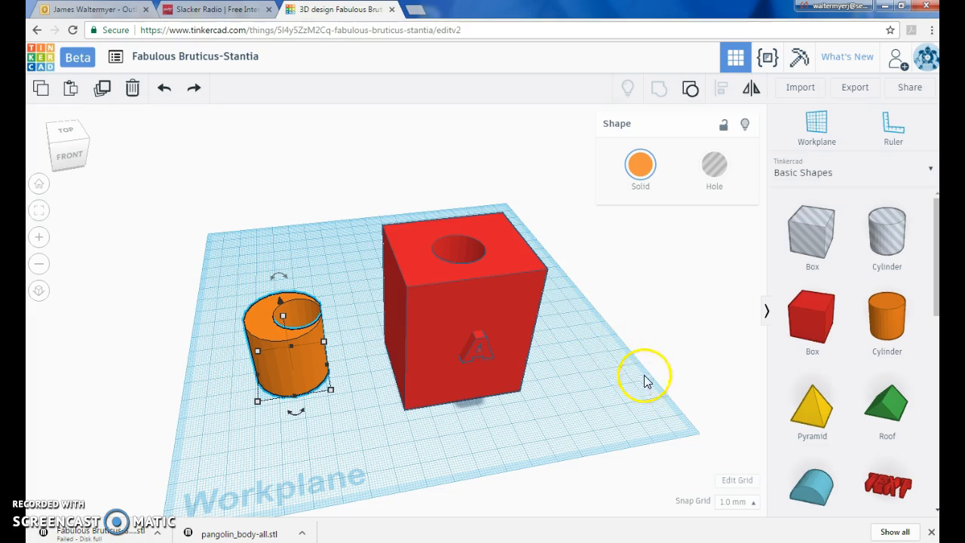
# - Change the grid units from the grid properties to Inches and update the grid
pyautogui.click(738, 482)
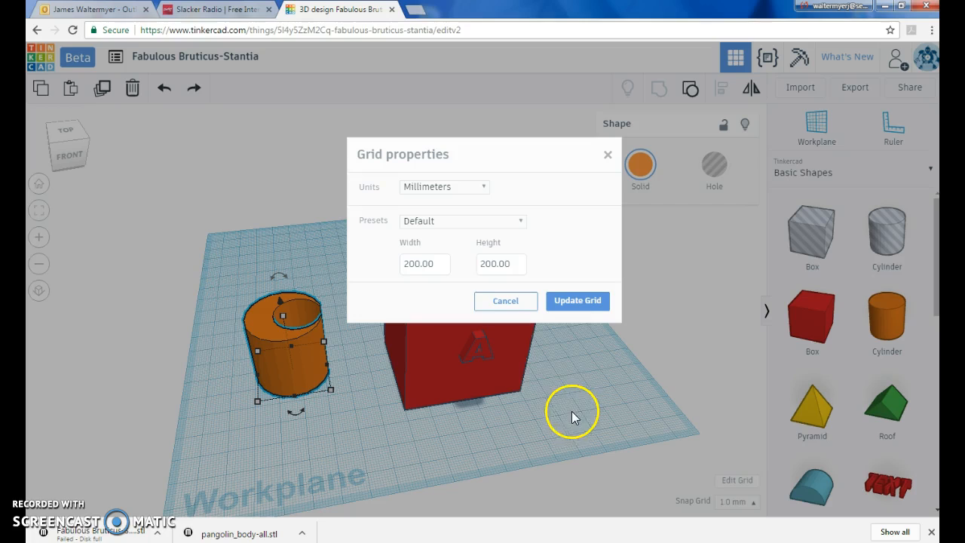
pyautogui.click(488, 192)
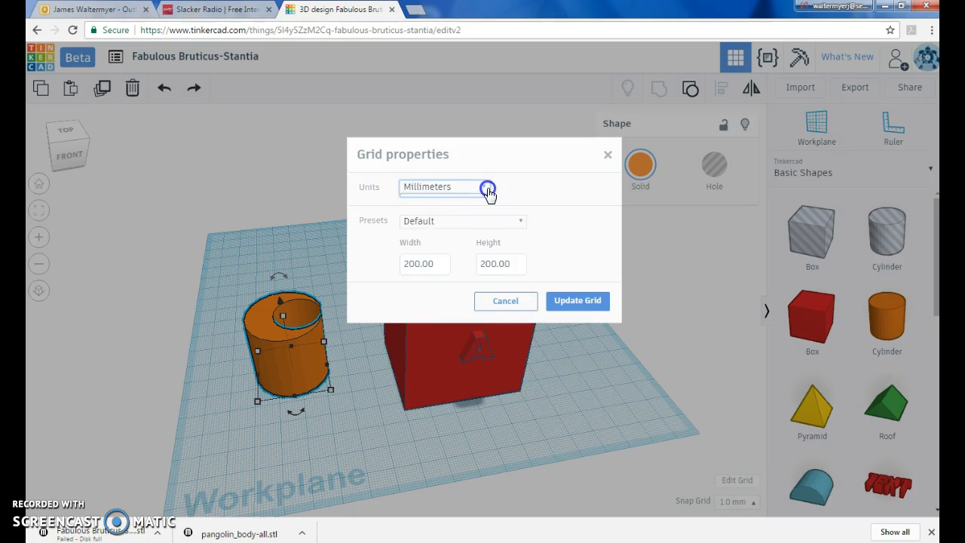
pyautogui.click(454, 224)
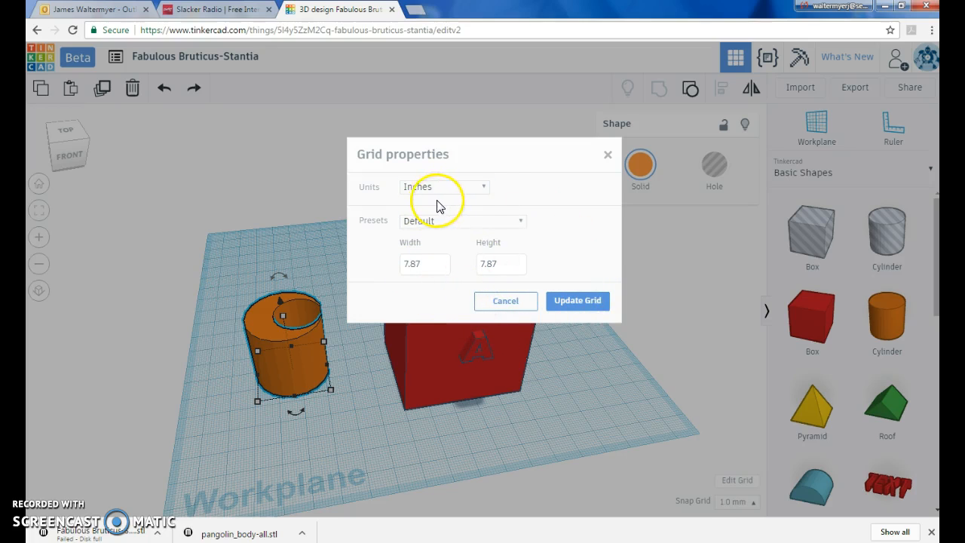
pyautogui.click(596, 303)
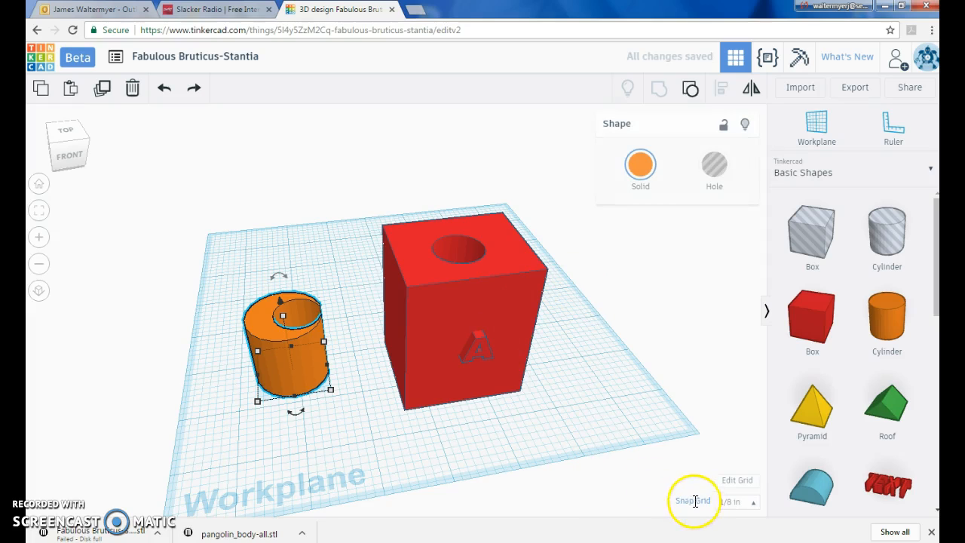
# - Set the snap grid to 1/2 in and resize the red box by its corner to about 1.89 by 1.63 in
pyautogui.click(758, 511)
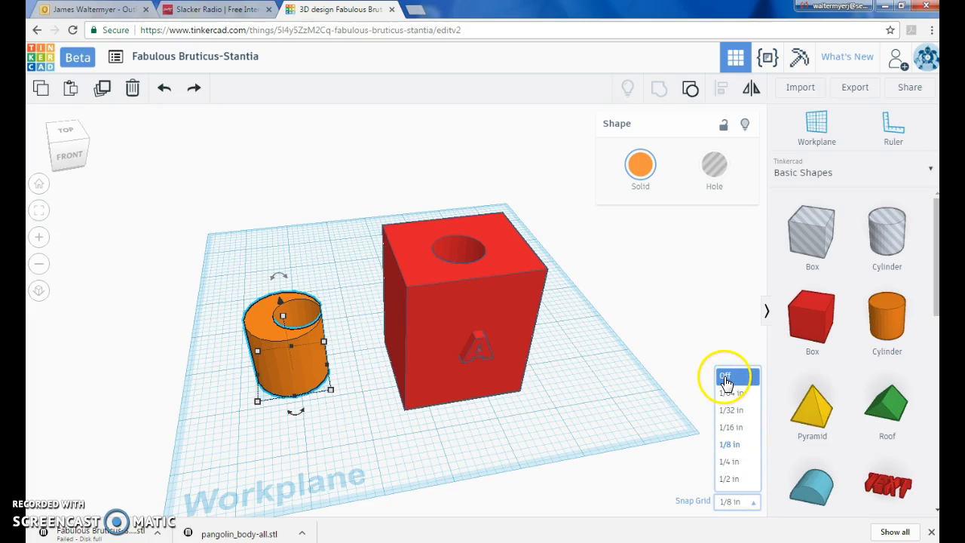
pyautogui.click(618, 414)
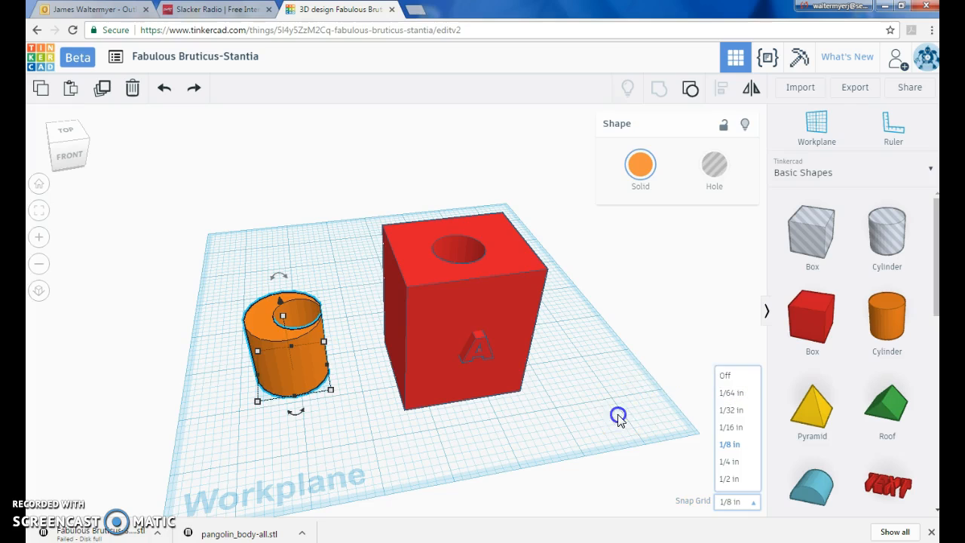
pyautogui.click(505, 385)
pyautogui.click(756, 503)
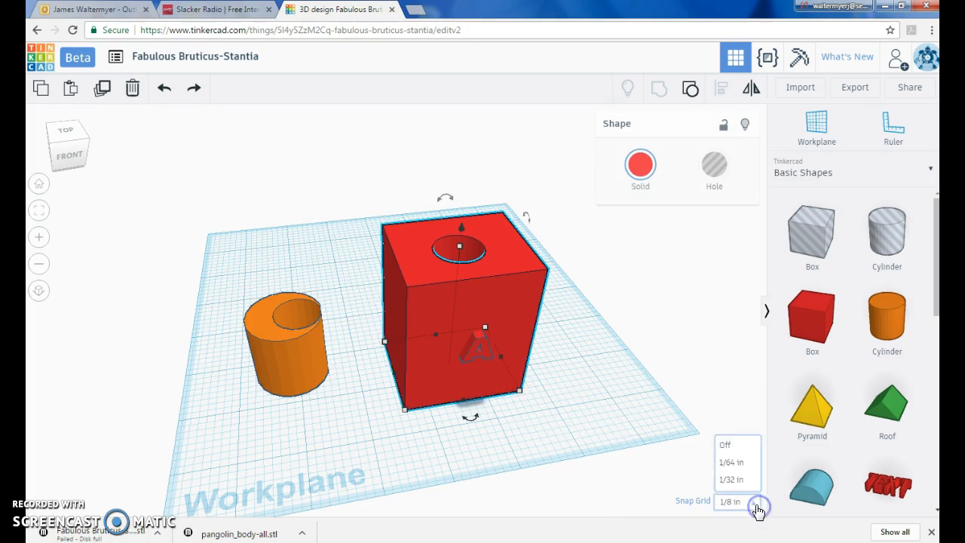
pyautogui.click(733, 478)
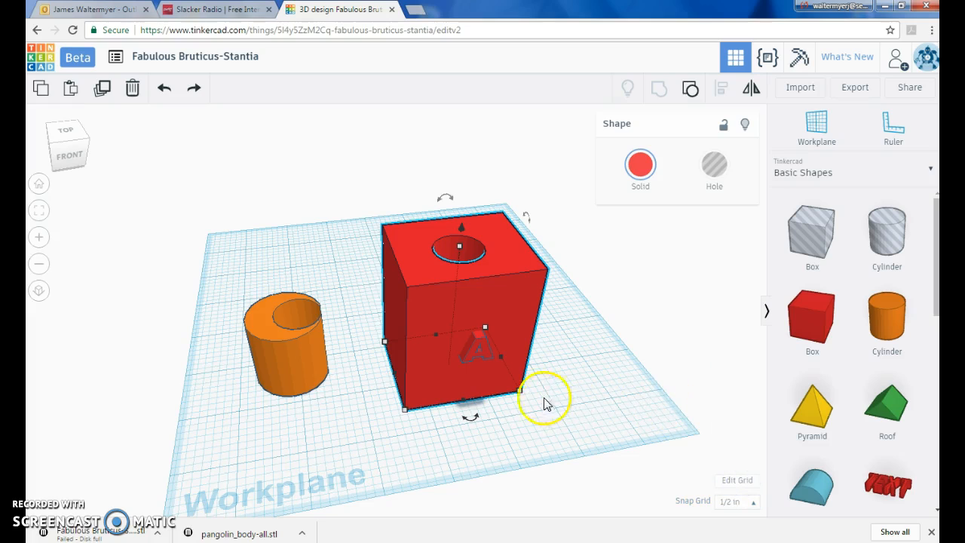
pyautogui.moveTo(520, 391)
pyautogui.mouseDown()
pyautogui.moveTo(531, 413)
pyautogui.moveTo(529, 398)
pyautogui.mouseUp()
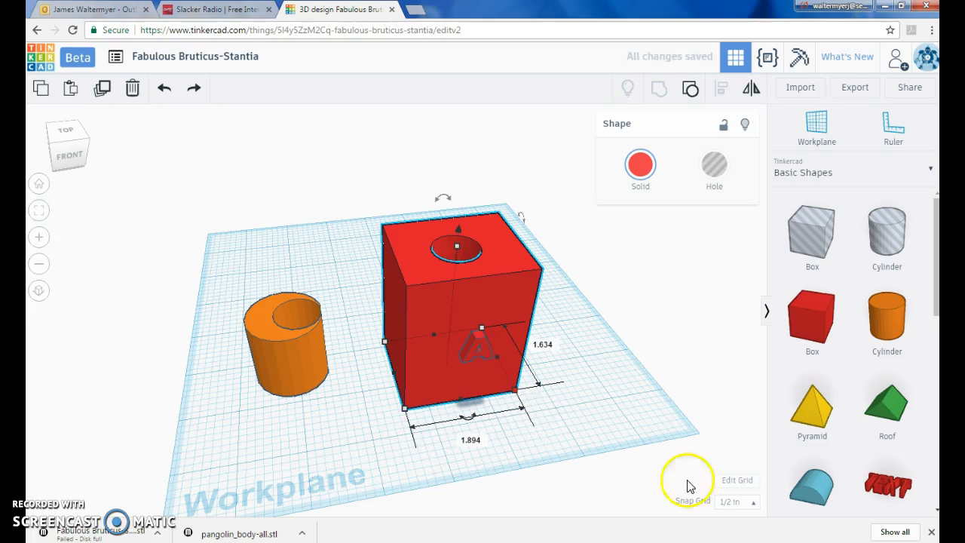
# - Turn the snap grid off and resize the red box by its corner to about 1.83 by 1.71 in
pyautogui.click(755, 501)
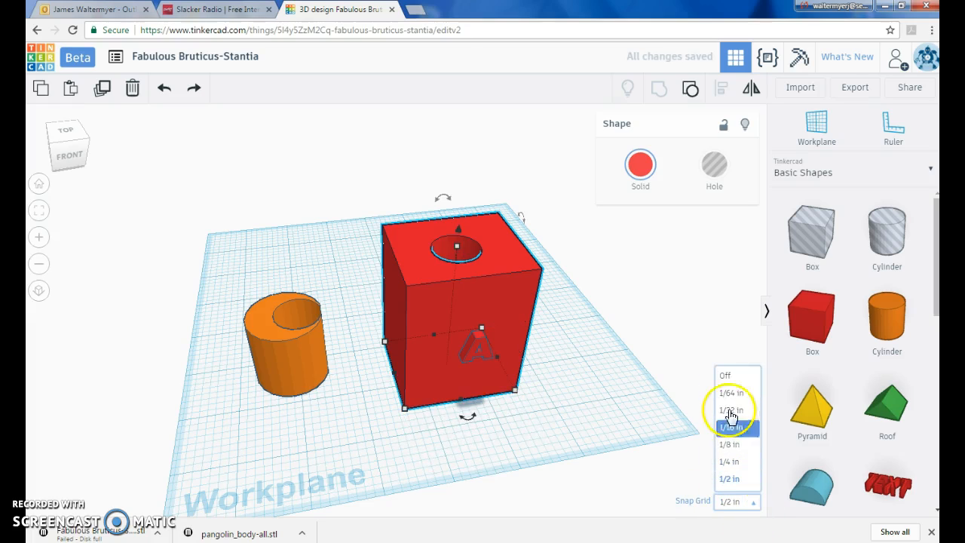
pyautogui.click(730, 370)
pyautogui.moveTo(516, 391)
pyautogui.mouseDown()
pyautogui.moveTo(512, 403)
pyautogui.moveTo(502, 399)
pyautogui.moveTo(515, 400)
pyautogui.mouseUp()
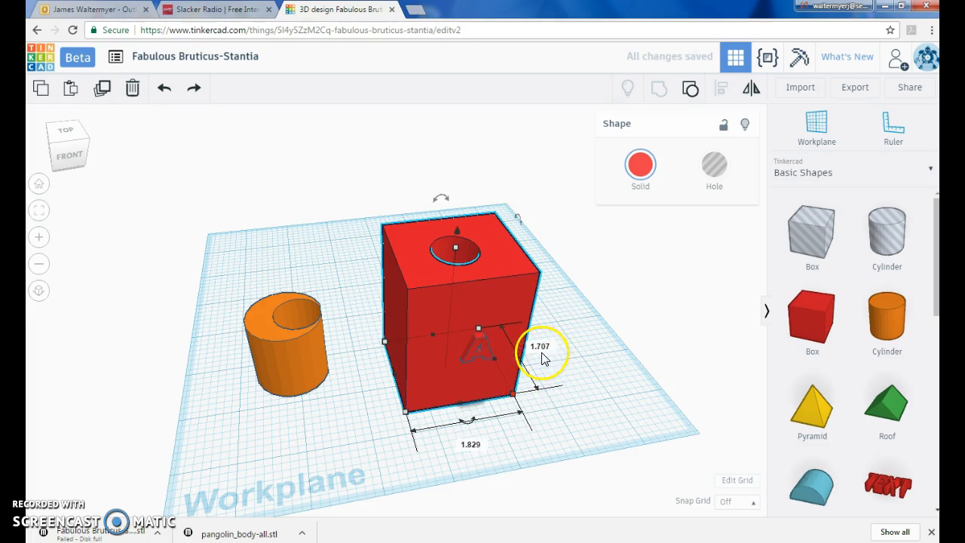